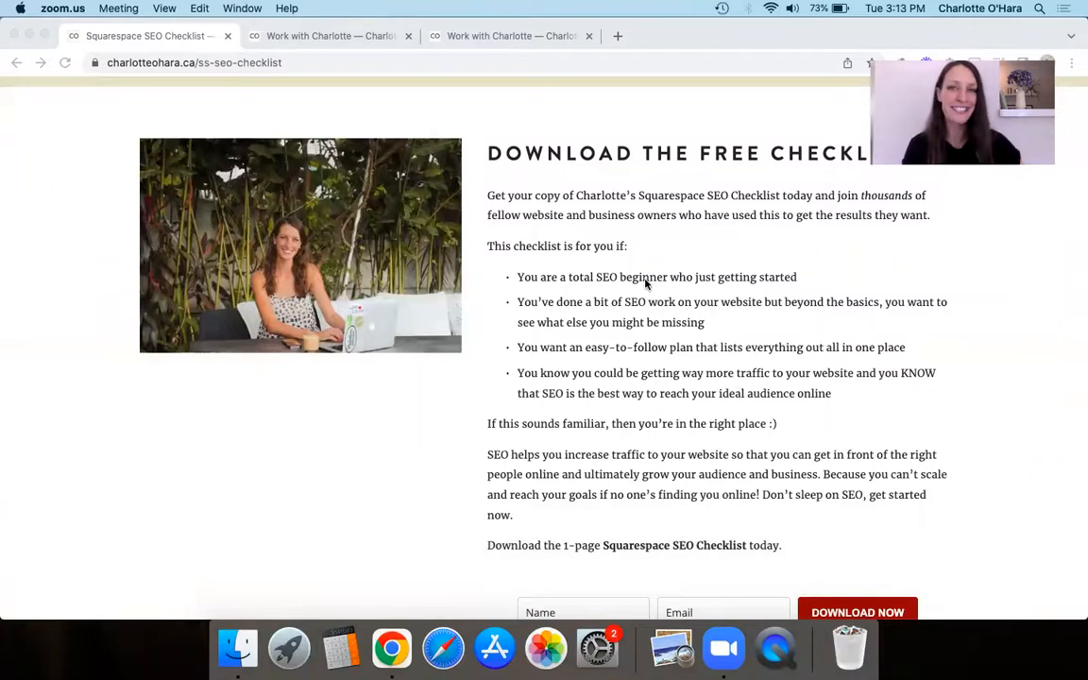
Step: Look over the landing page offering the free Squarespace SEO checklist
{"action": "scroll", "coordinate": [526, 329], "scroll_direction": "down", "scroll_amount": 2}
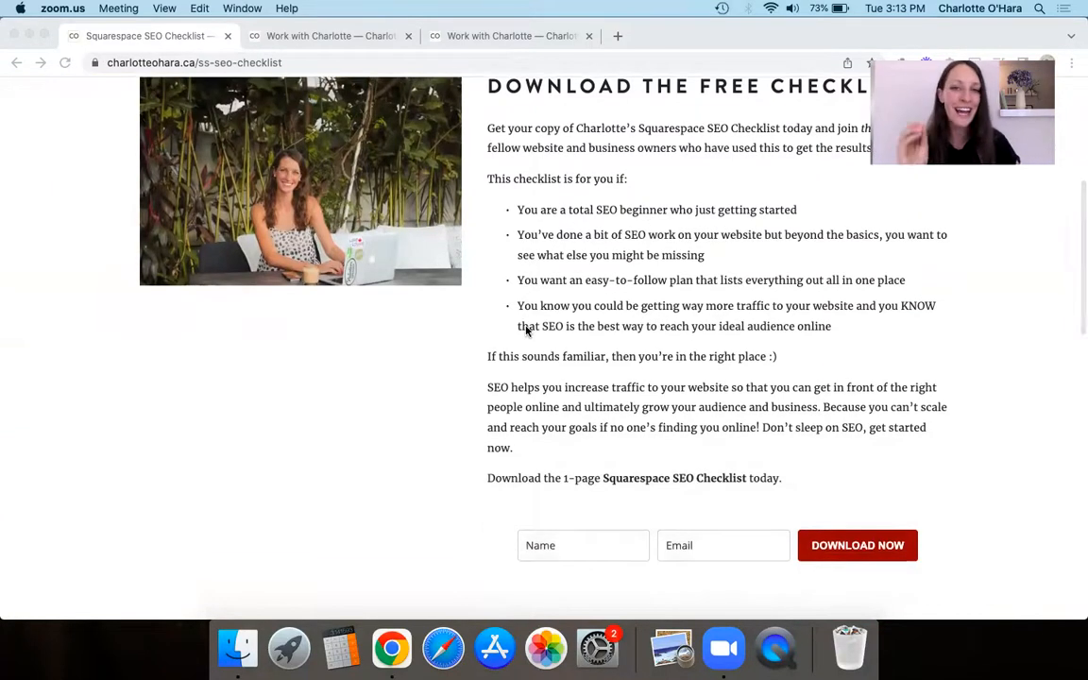
{"action": "scroll", "coordinate": [571, 355], "scroll_direction": "down", "scroll_amount": 2}
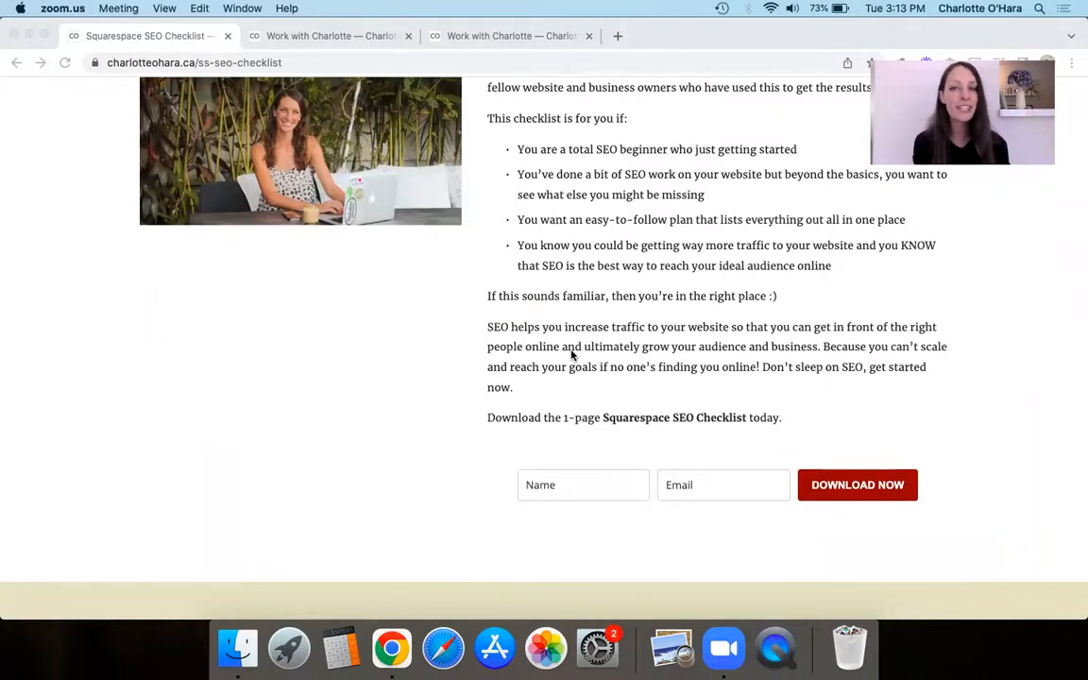
{"action": "scroll", "coordinate": [571, 355], "scroll_direction": "down", "scroll_amount": 15}
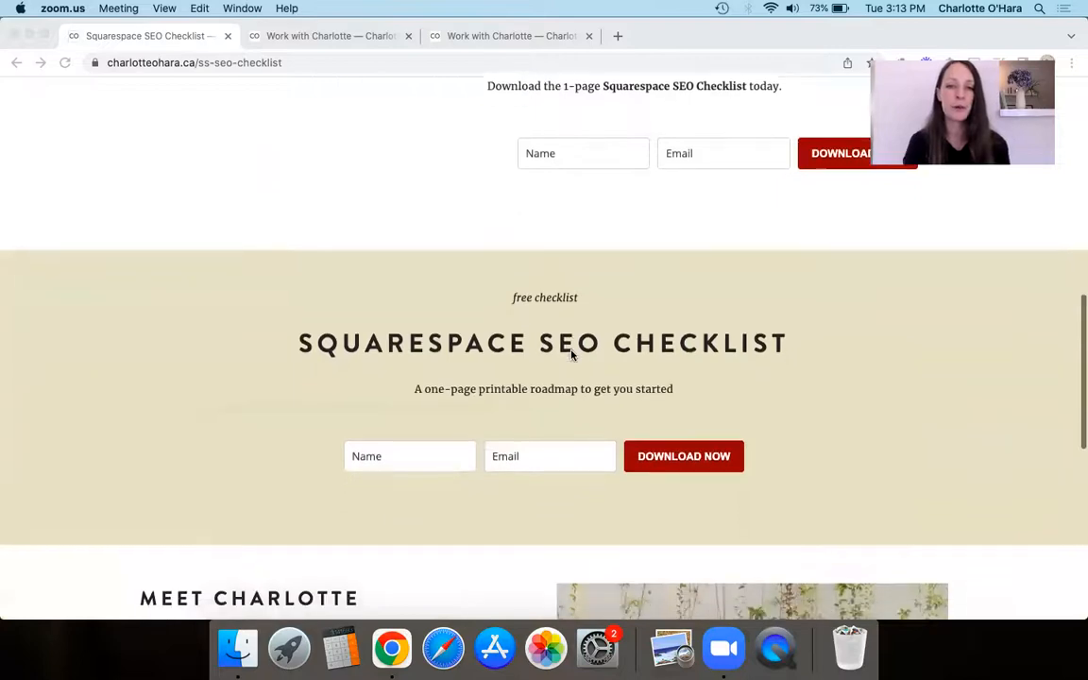
{"action": "scroll", "coordinate": [571, 355], "scroll_direction": "up", "scroll_amount": 9}
{"action": "scroll", "coordinate": [571, 355], "scroll_direction": "down", "scroll_amount": 4}
{"action": "scroll", "coordinate": [571, 355], "scroll_direction": "up", "scroll_amount": 4}
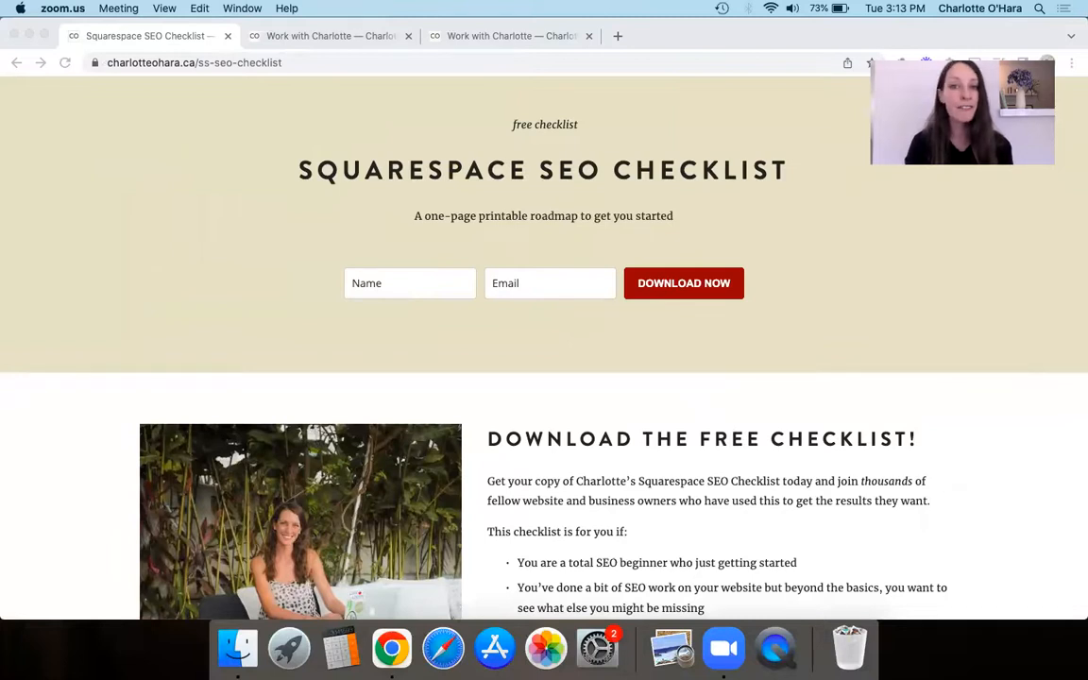
{"action": "left_click_drag", "start_coordinate": [796, 244], "coordinate": [714, 249]}
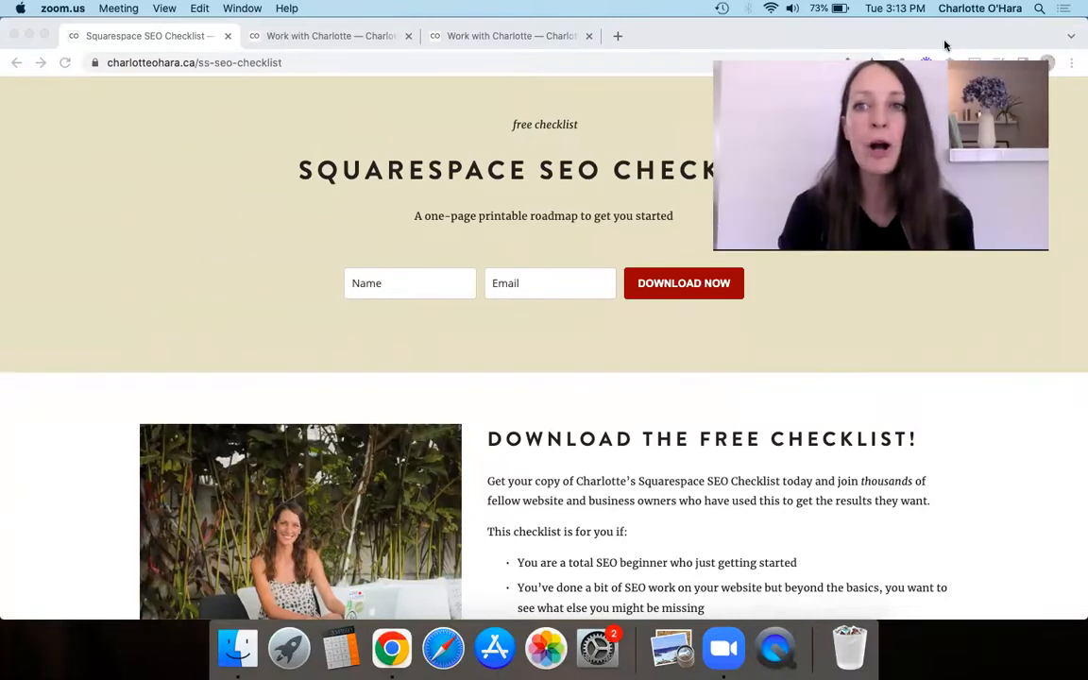
{"action": "left_click_drag", "start_coordinate": [948, 50], "coordinate": [977, 40]}
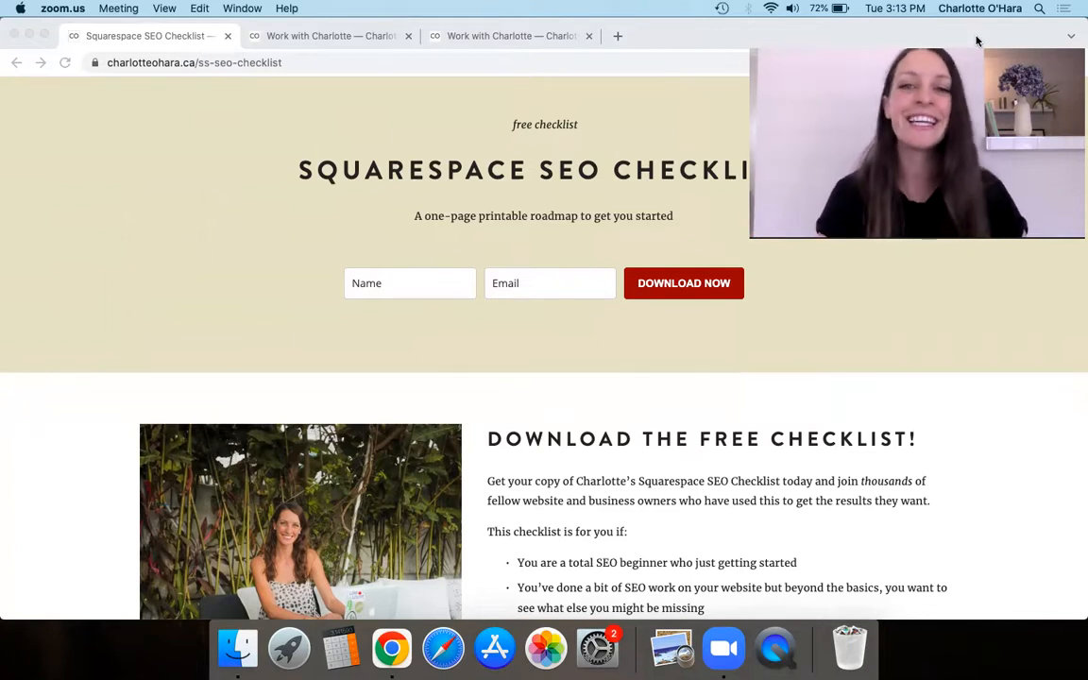
{"action": "scroll", "coordinate": [521, 197], "scroll_direction": "up", "scroll_amount": 1}
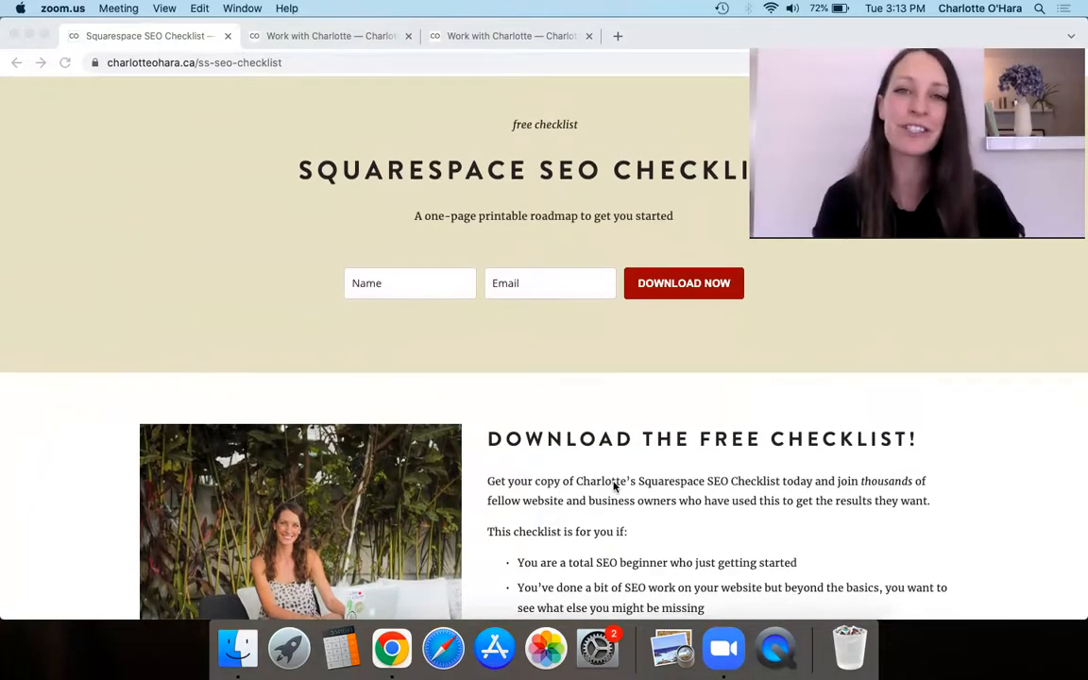
{"action": "scroll", "coordinate": [566, 497], "scroll_direction": "down", "scroll_amount": 1}
{"action": "scroll", "coordinate": [566, 497], "scroll_direction": "up", "scroll_amount": 1}
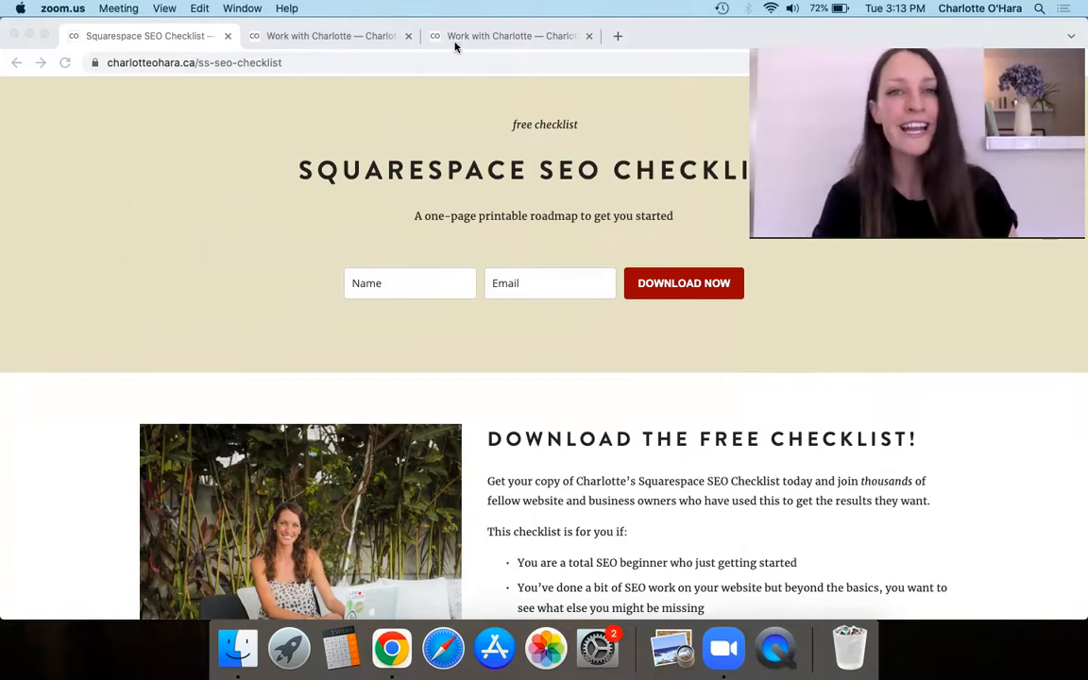
Step: View the site's page list in the Squarespace editor and look through the live services page
{"action": "left_click", "coordinate": [316, 33]}
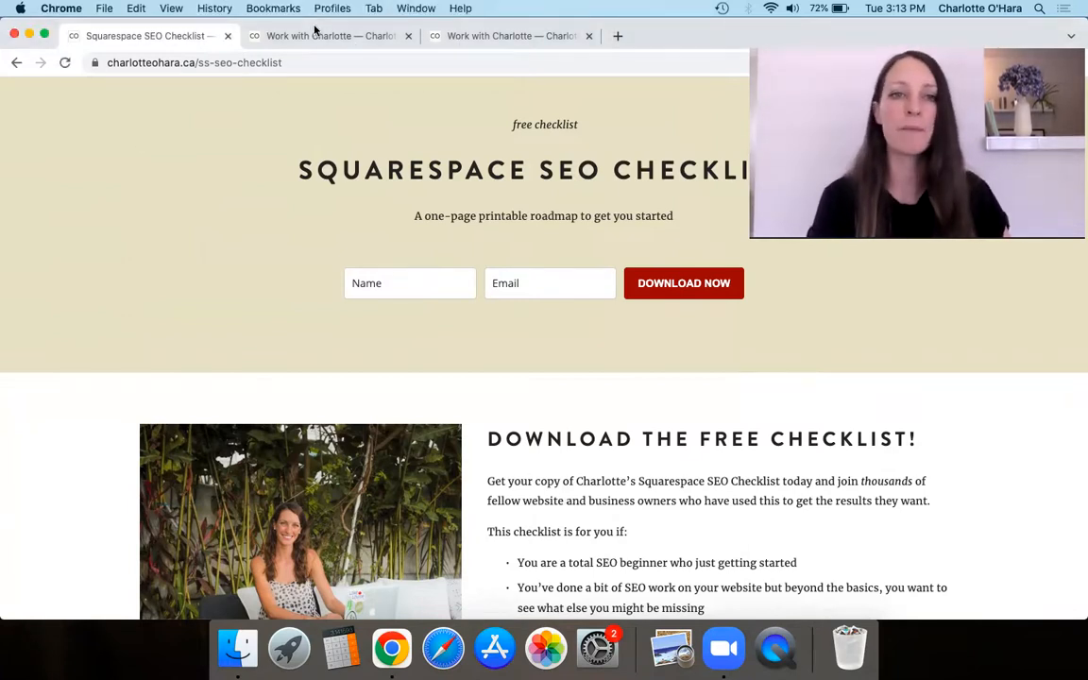
{"action": "left_click", "coordinate": [316, 38]}
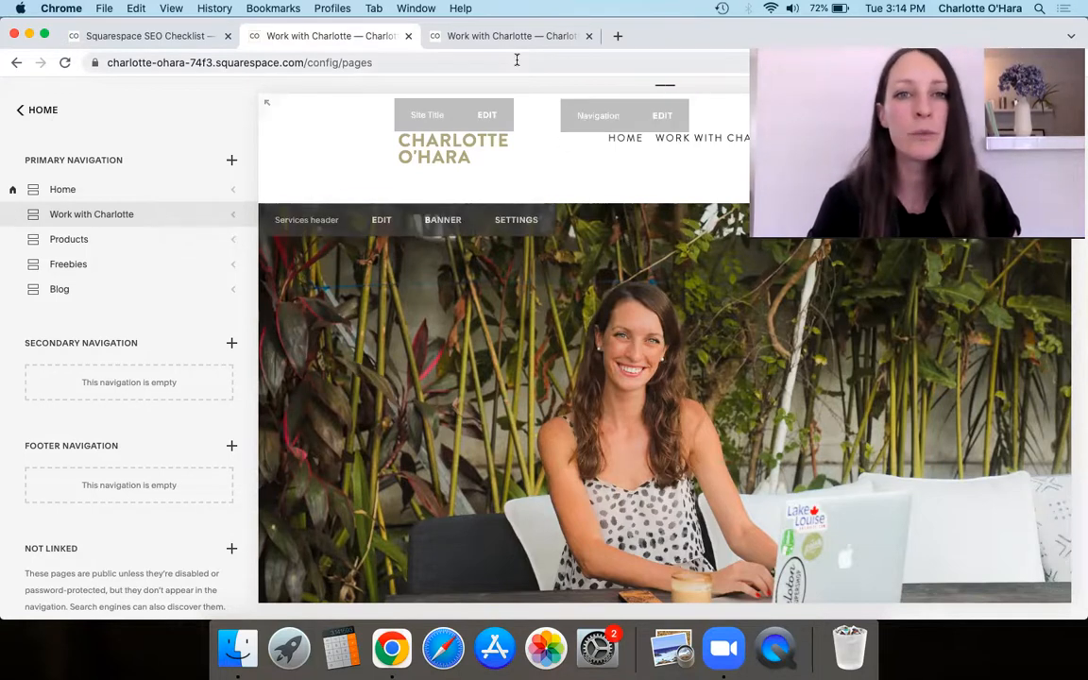
{"action": "left_click", "coordinate": [490, 40]}
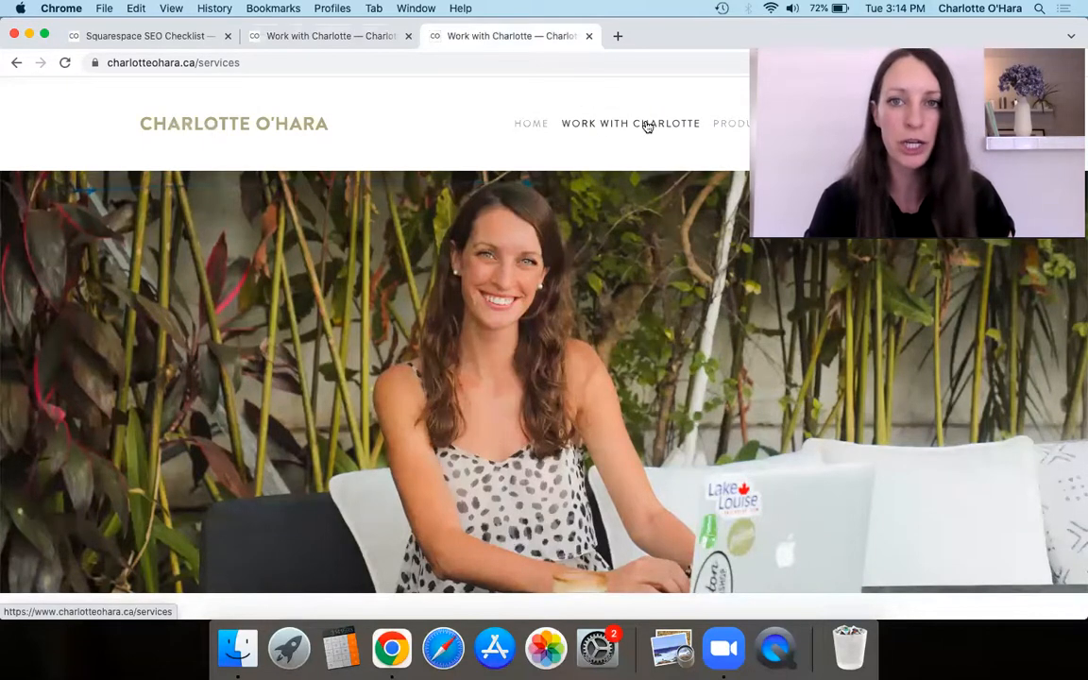
{"action": "scroll", "coordinate": [616, 228], "scroll_direction": "down", "scroll_amount": 1}
{"action": "scroll", "coordinate": [616, 228], "scroll_direction": "down", "scroll_amount": 15}
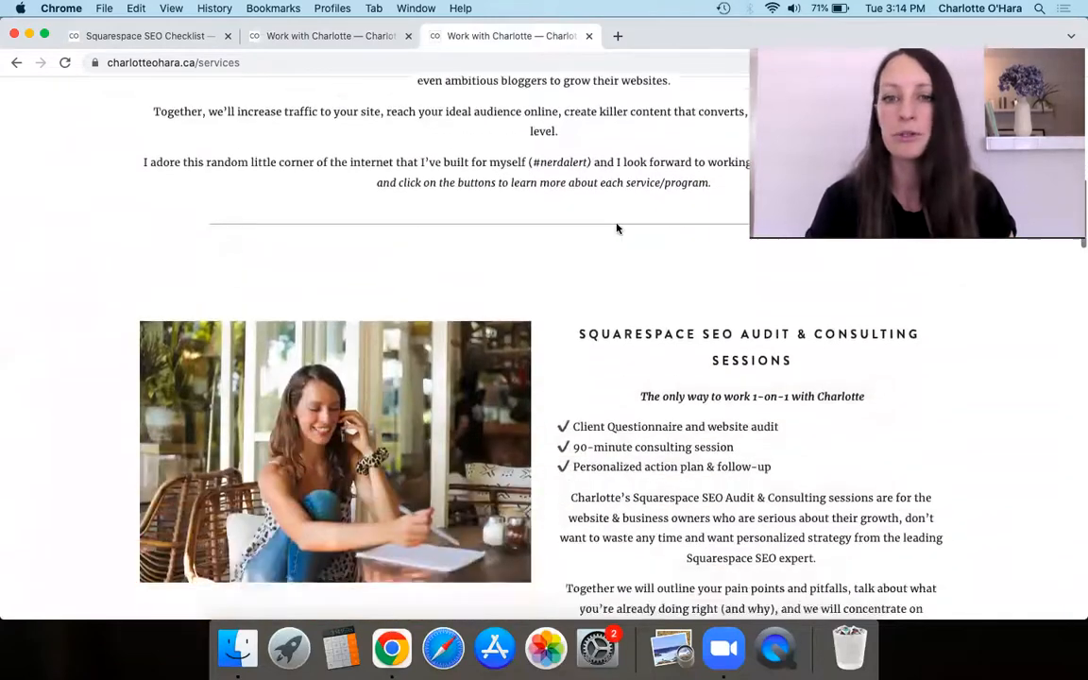
{"action": "scroll", "coordinate": [616, 227], "scroll_direction": "up", "scroll_amount": 15}
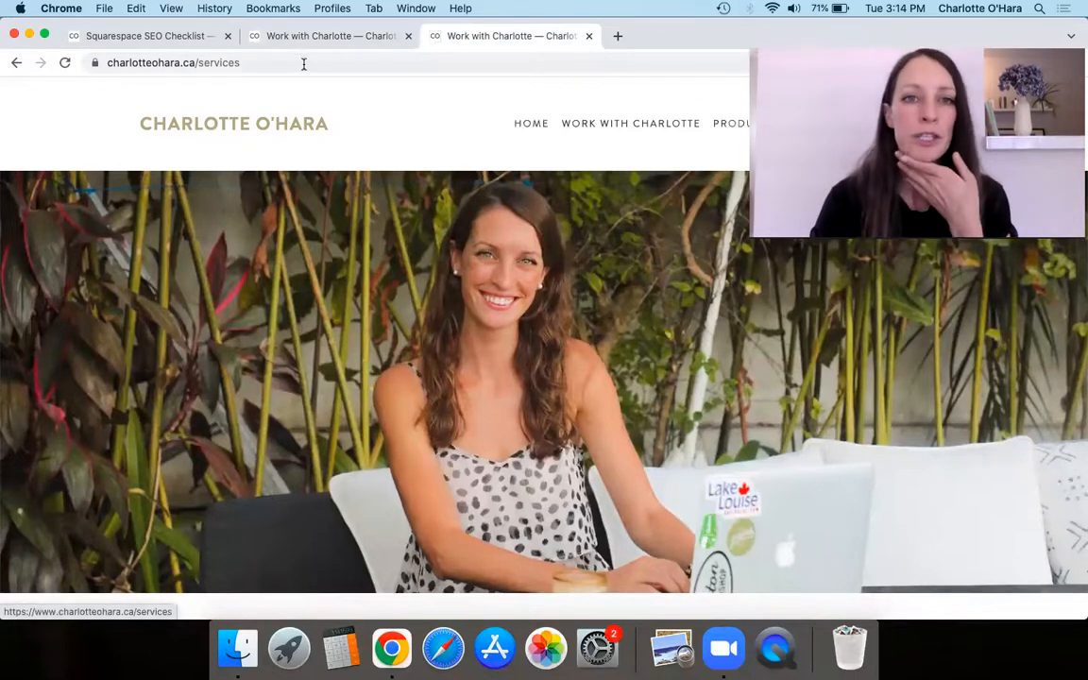
Step: Set the page title of the /services index page to "Services", save it, and view the live page
{"action": "left_click", "coordinate": [321, 38]}
{"action": "mouse_move", "coordinate": [90, 219]}
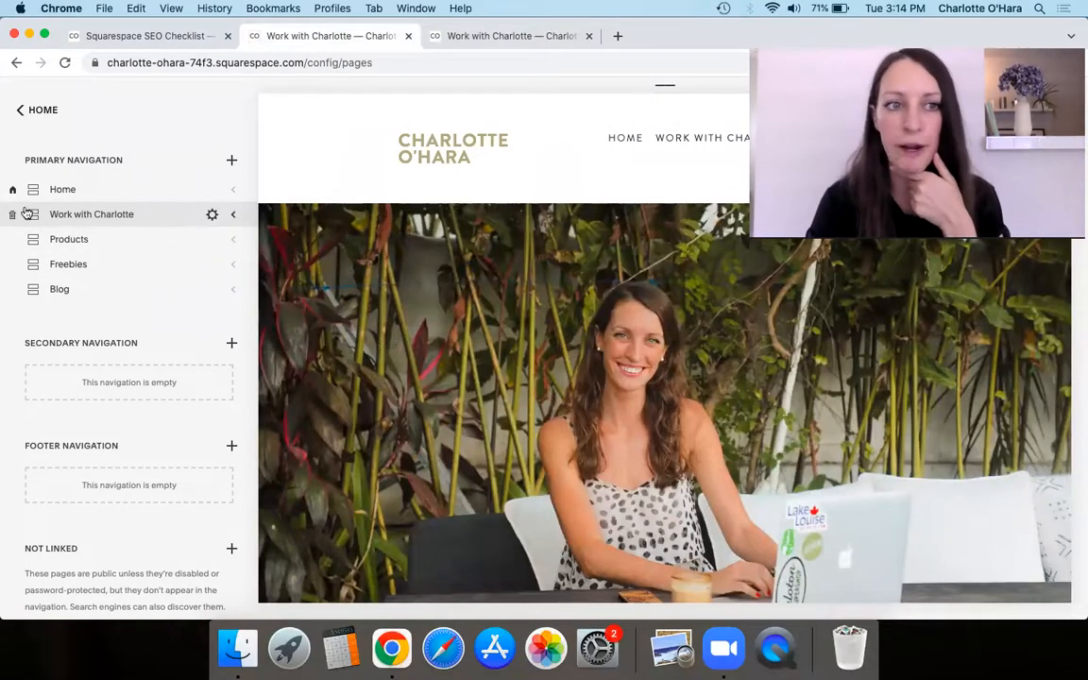
{"action": "left_click", "coordinate": [232, 214]}
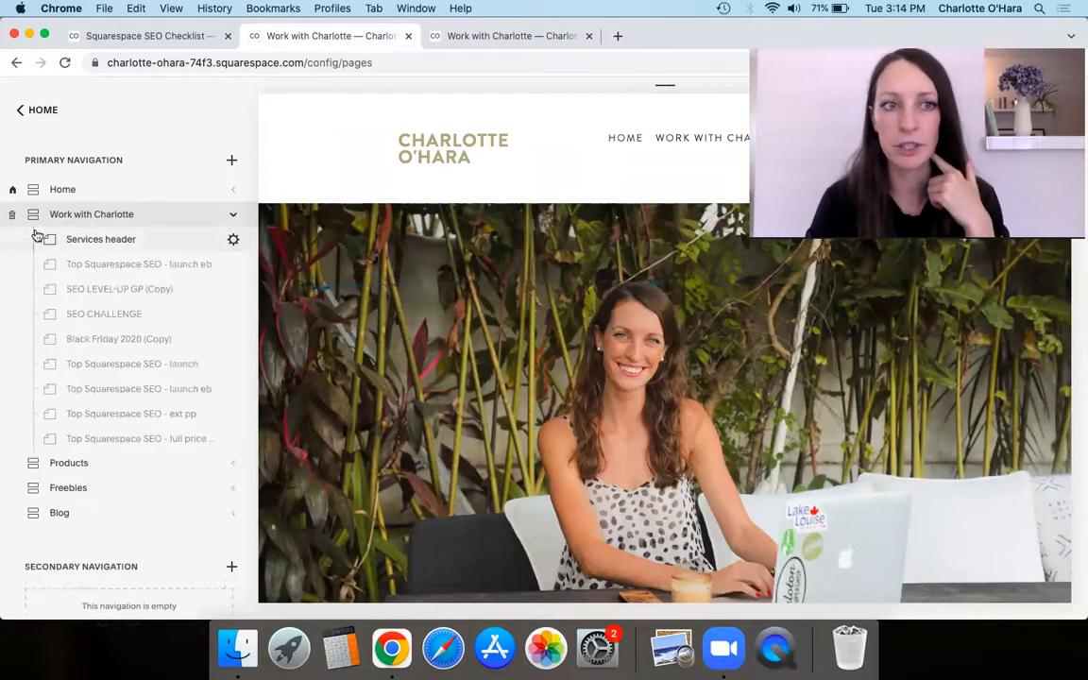
{"action": "left_click", "coordinate": [236, 215]}
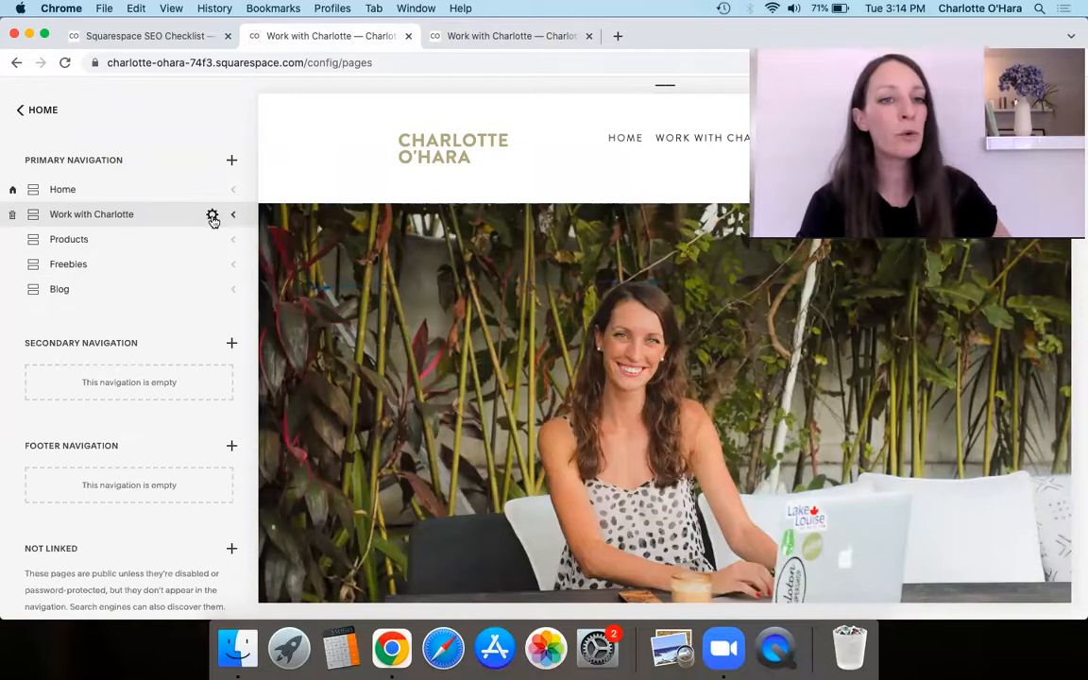
{"action": "left_click", "coordinate": [213, 215]}
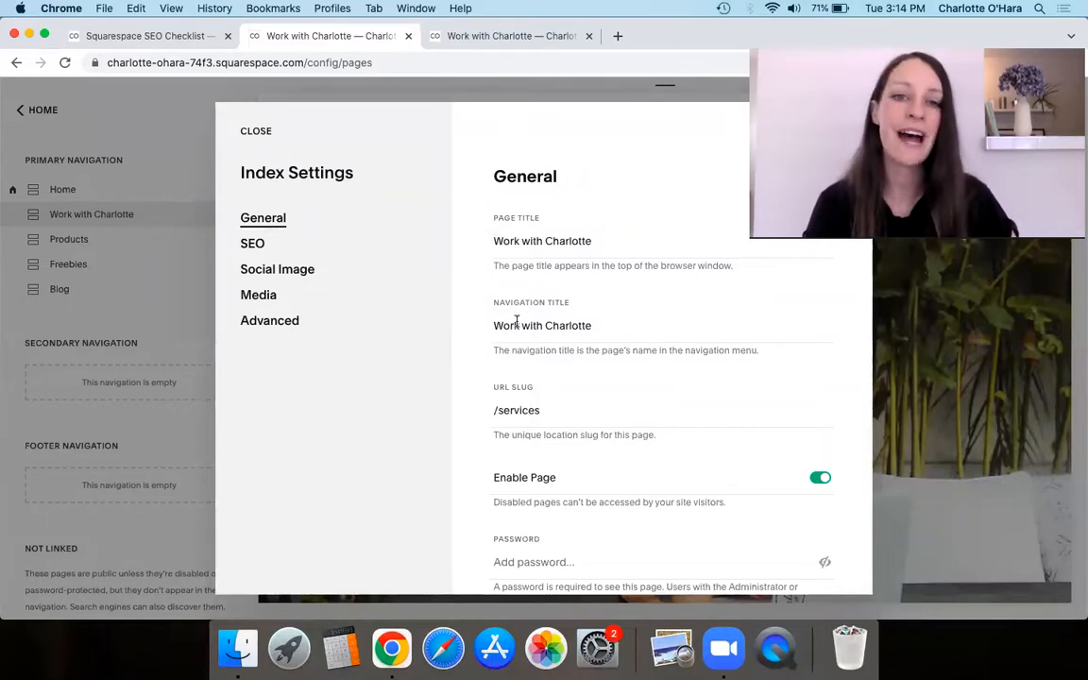
{"action": "triple_click", "coordinate": [519, 242]}
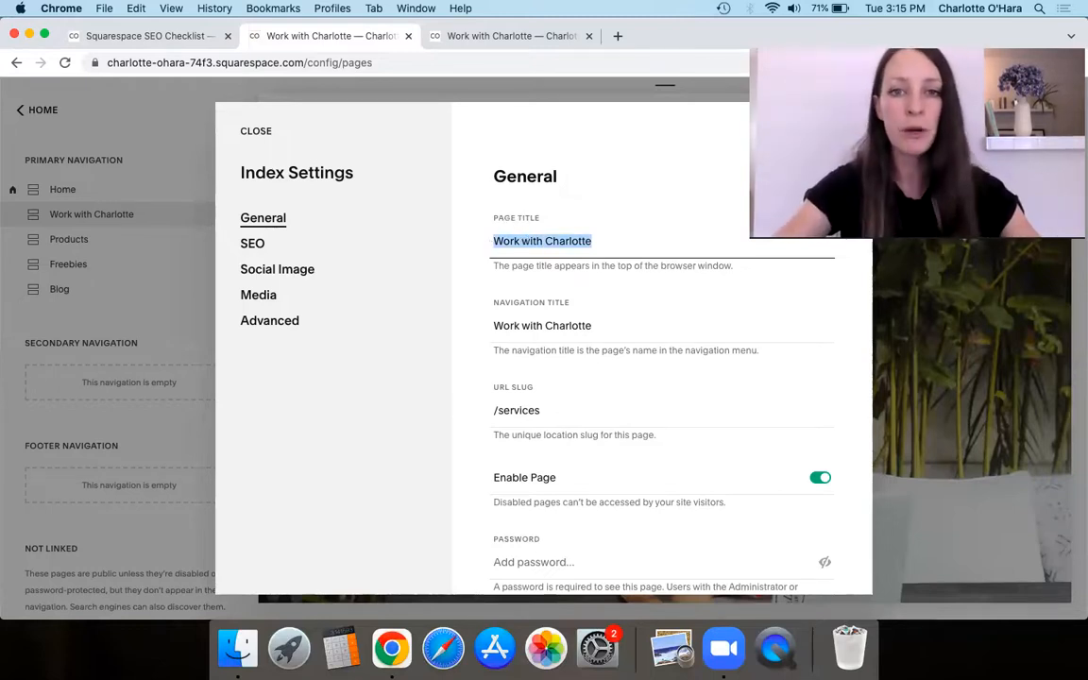
{"action": "type", "text": "Services"}
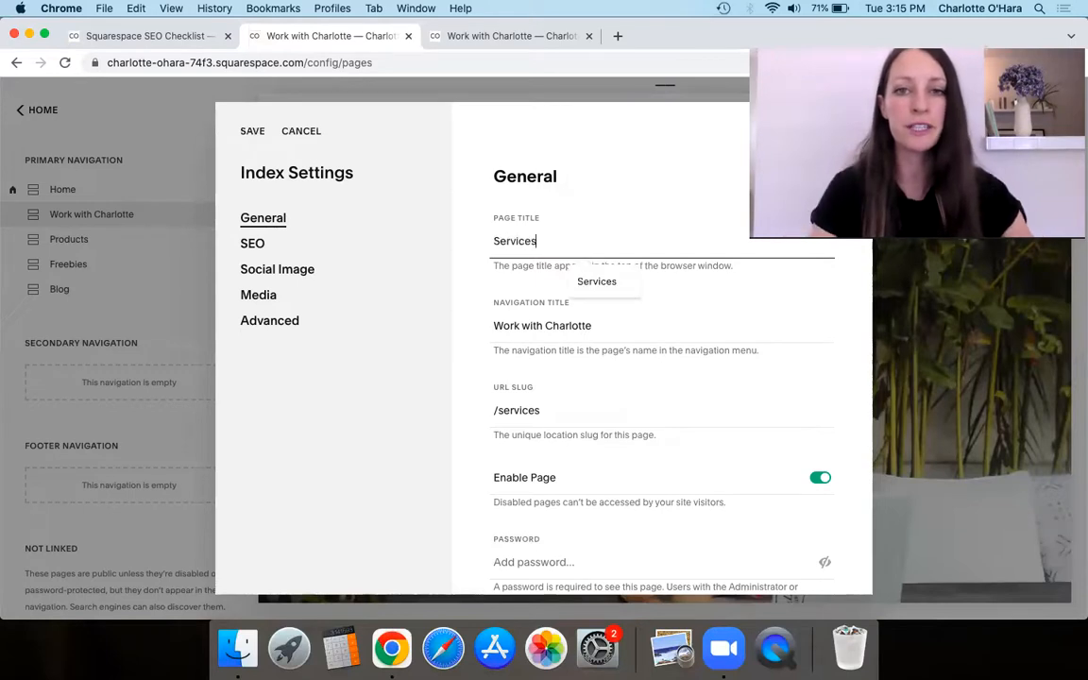
{"action": "left_click", "coordinate": [252, 131]}
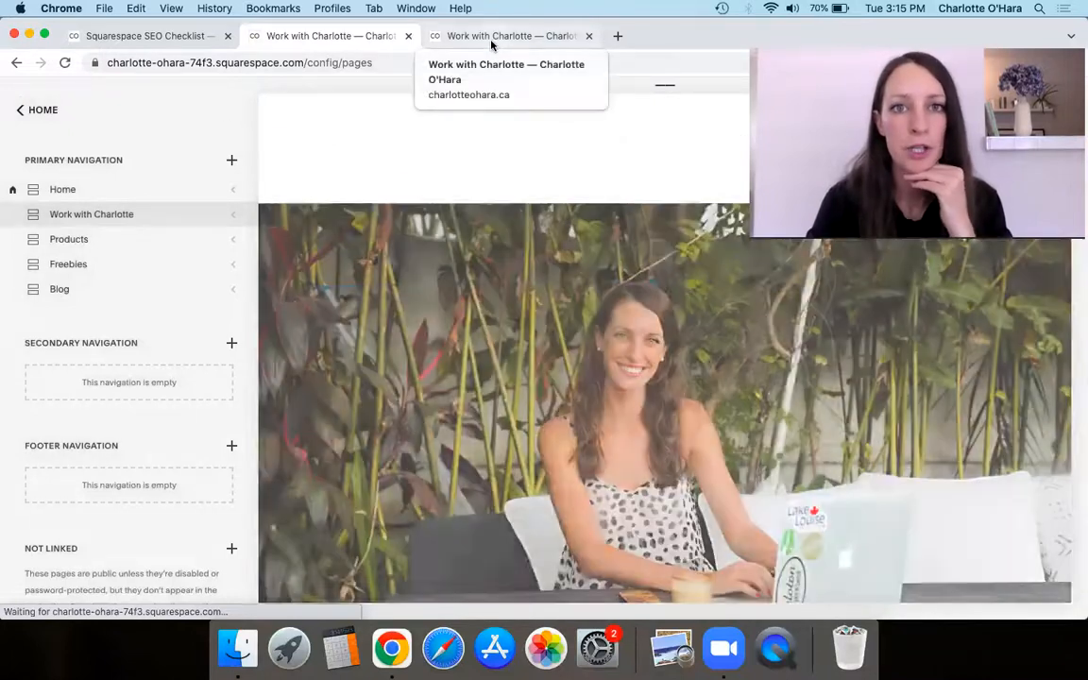
{"action": "left_click", "coordinate": [492, 44]}
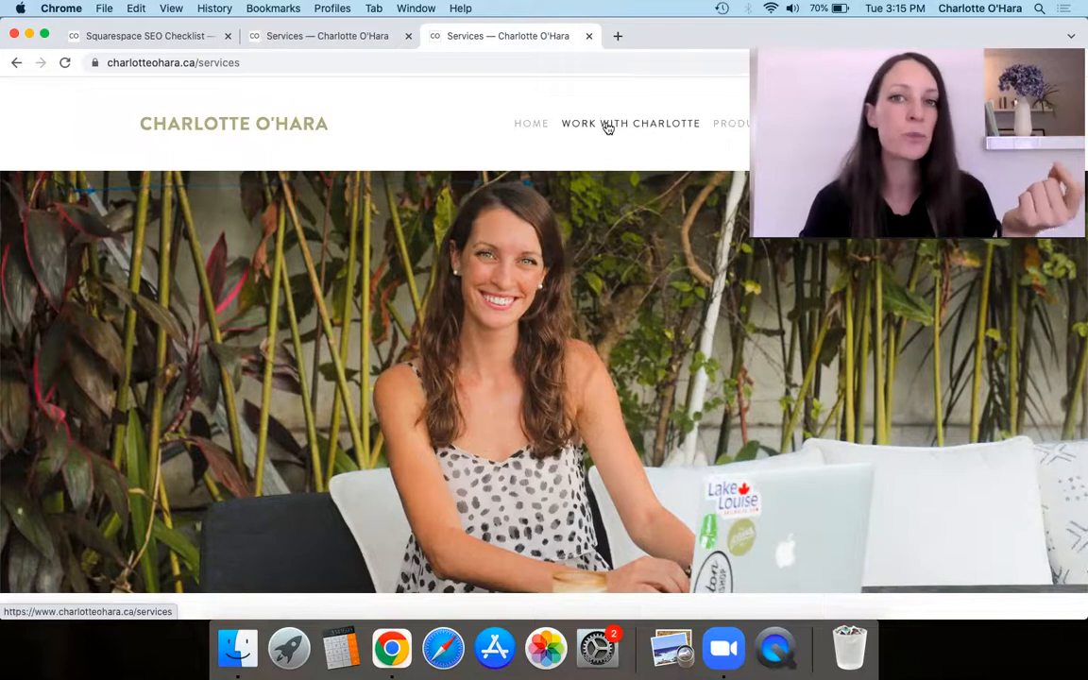
Step: Change the /services index page's navigation title to "Services" by copying the page title, and save the settings
{"action": "left_click", "coordinate": [277, 36]}
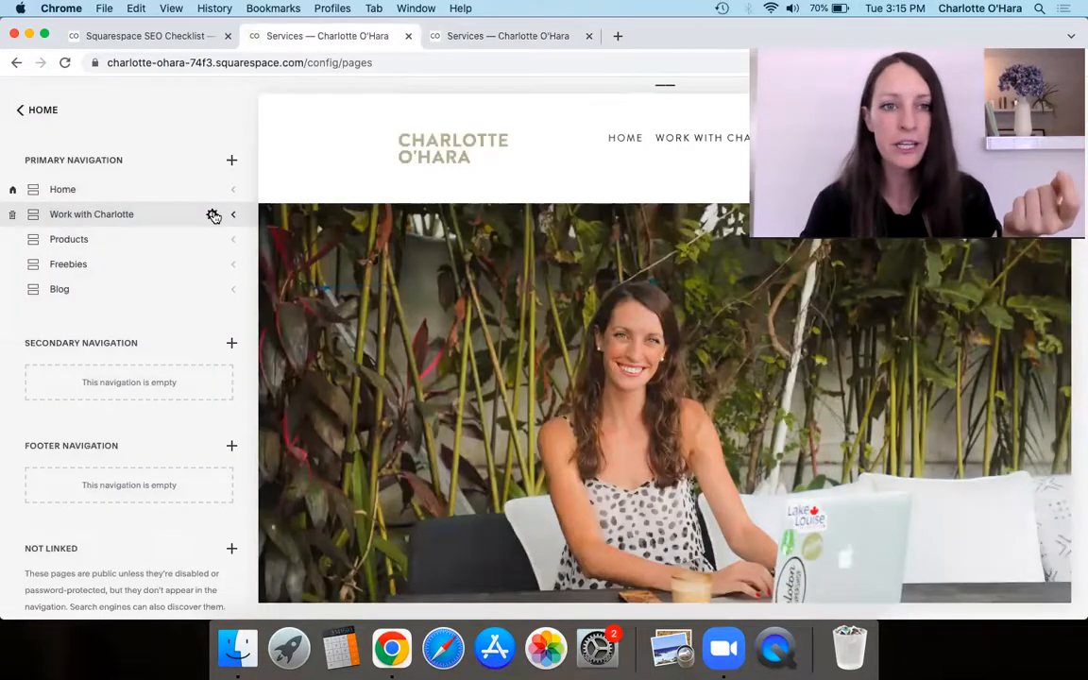
{"action": "left_click", "coordinate": [212, 214]}
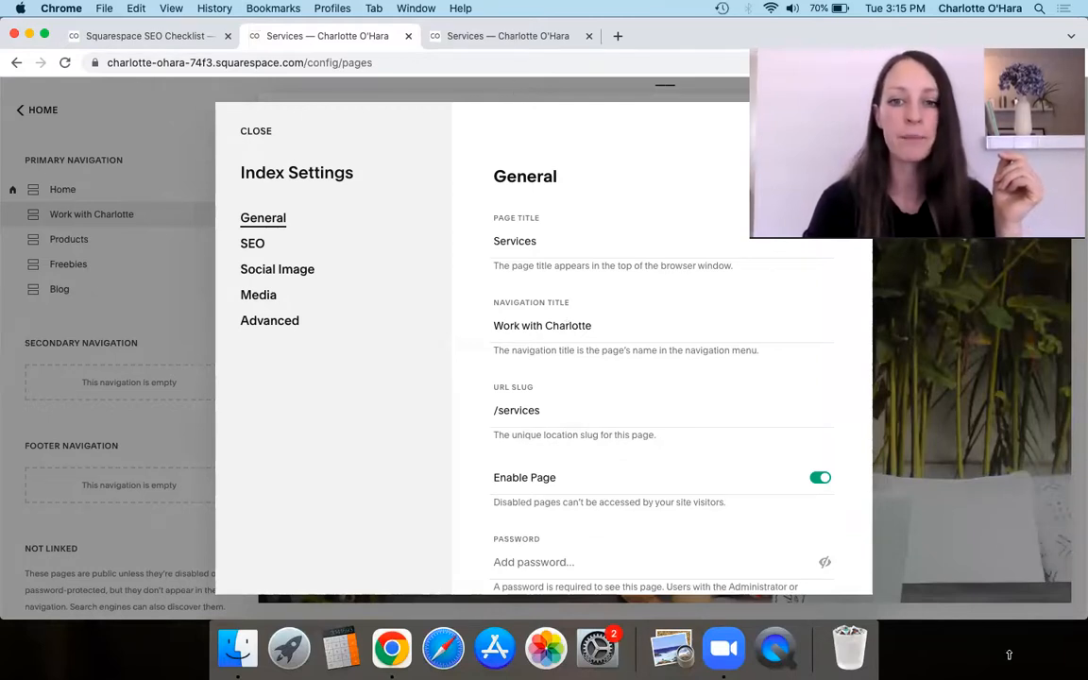
{"action": "left_click", "coordinate": [502, 38]}
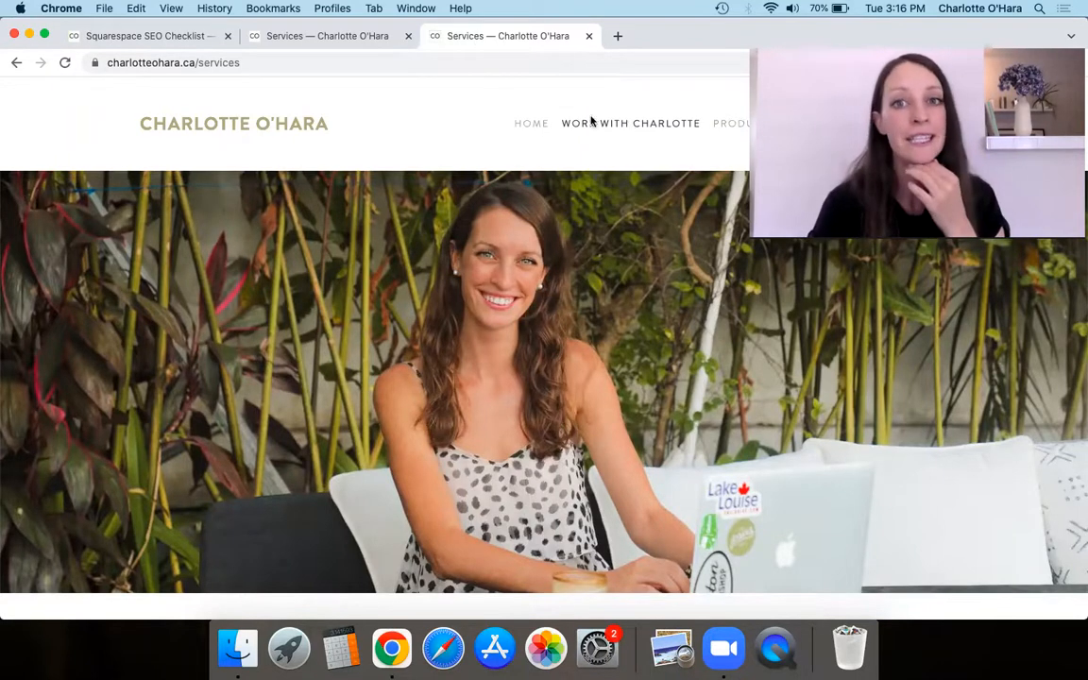
{"action": "left_click", "coordinate": [292, 37]}
{"action": "left_click", "coordinate": [558, 235]}
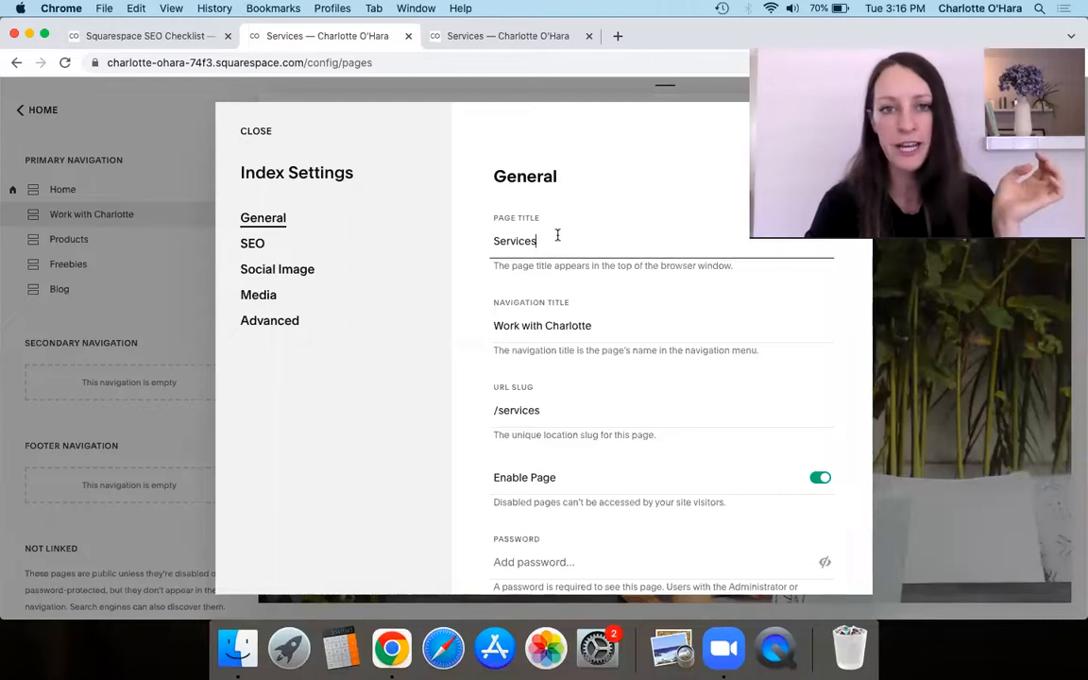
{"action": "double_click", "coordinate": [510, 242]}
{"action": "key", "text": "super+c"}
{"action": "left_click", "coordinate": [529, 327]}
{"action": "key", "text": "super+a"}
{"action": "key", "text": "super+v"}
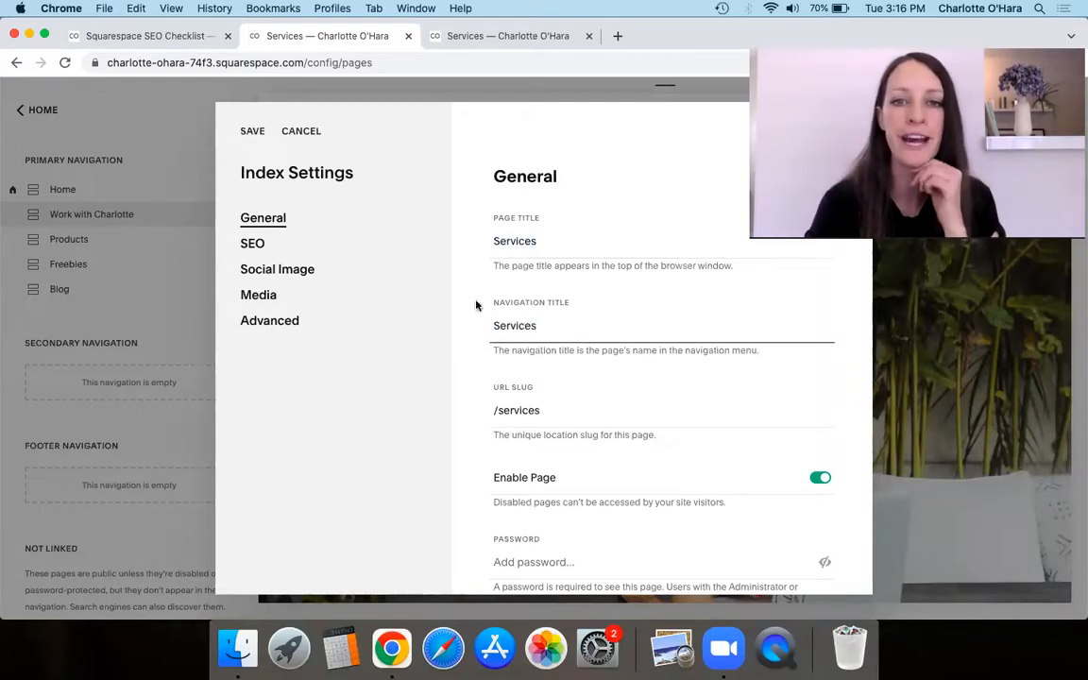
{"action": "left_click", "coordinate": [251, 133]}
Step: Reload the live services page and compare its browser title and menu label with the page title and navigation title settings
{"action": "left_click", "coordinate": [507, 38]}
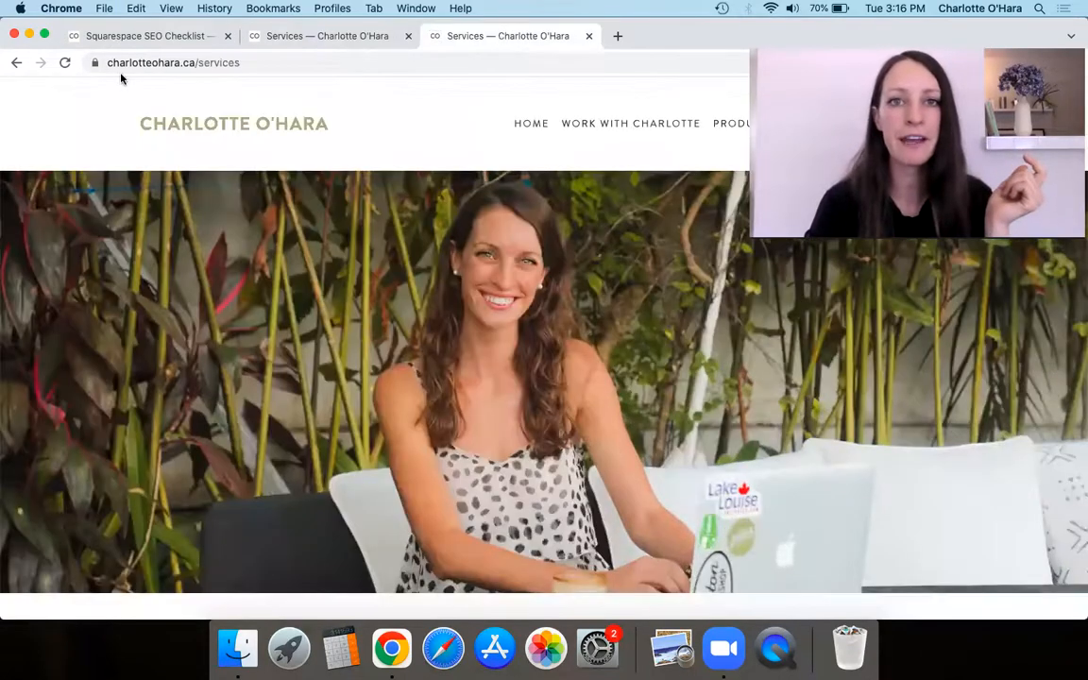
{"action": "left_click", "coordinate": [65, 64]}
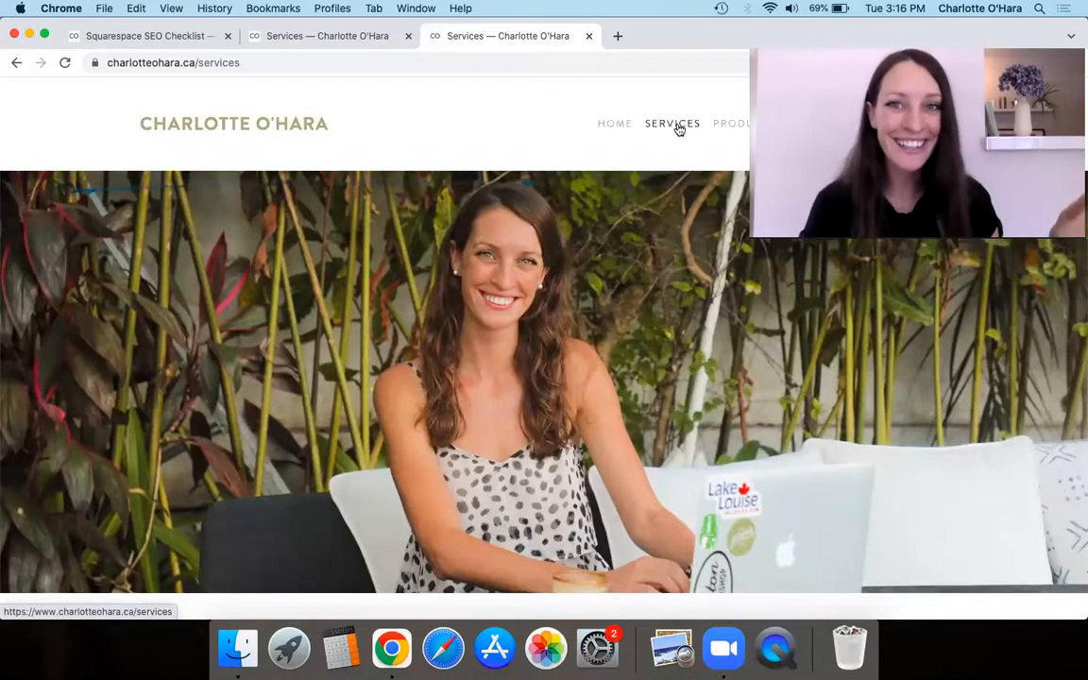
{"action": "left_click", "coordinate": [323, 43]}
{"action": "mouse_move", "coordinate": [219, 217]}
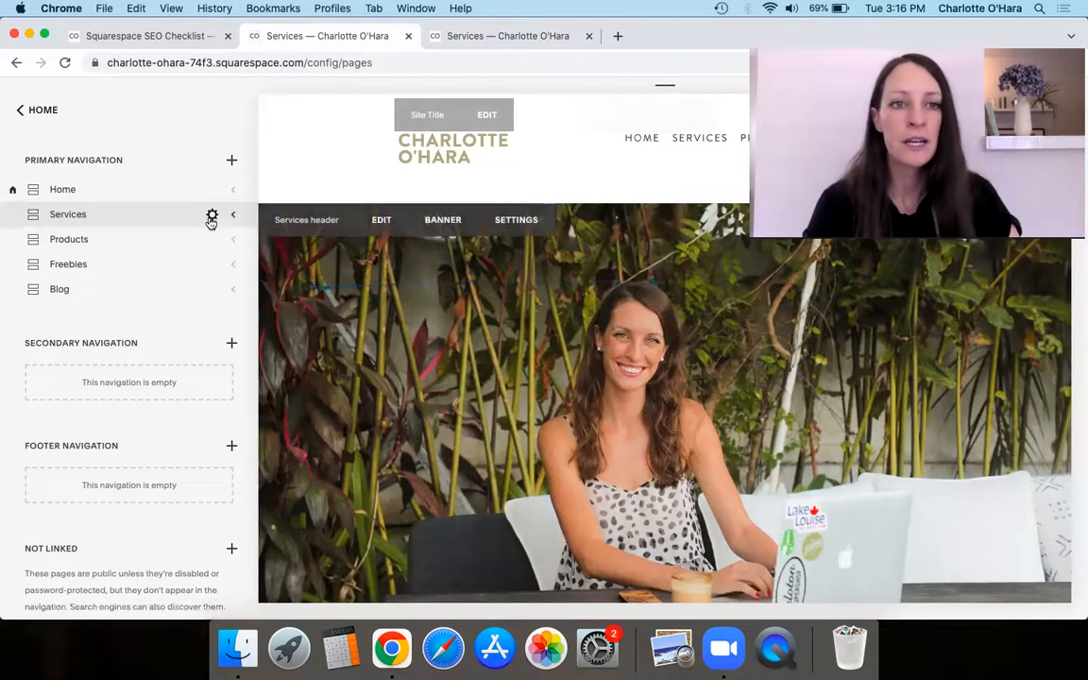
{"action": "left_click", "coordinate": [211, 216]}
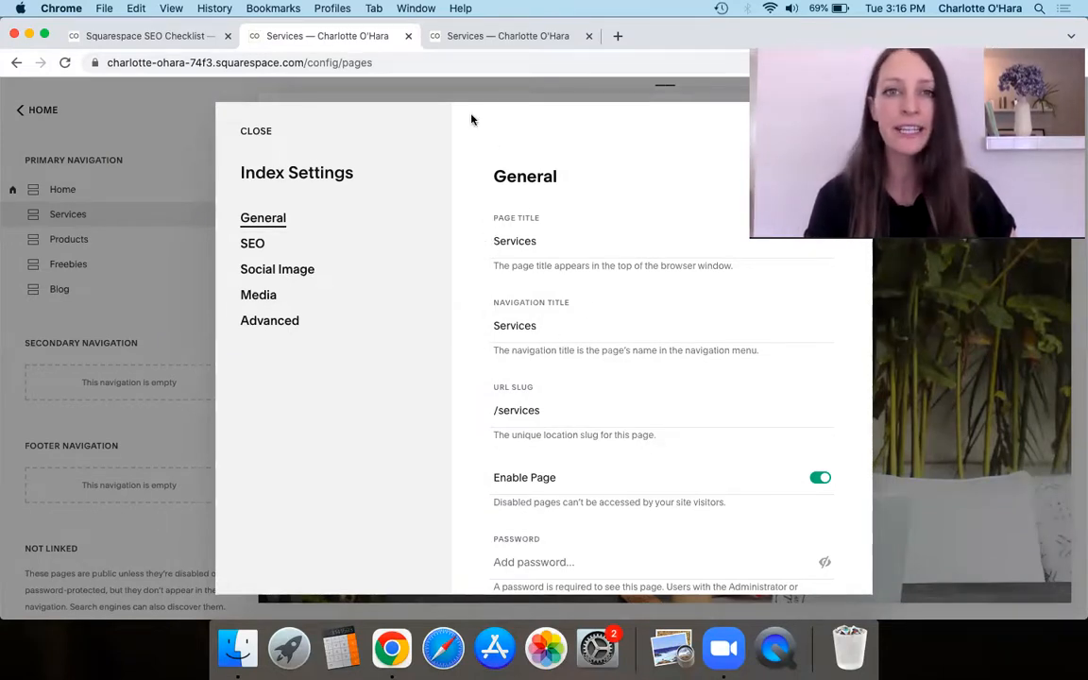
{"action": "left_click", "coordinate": [468, 38]}
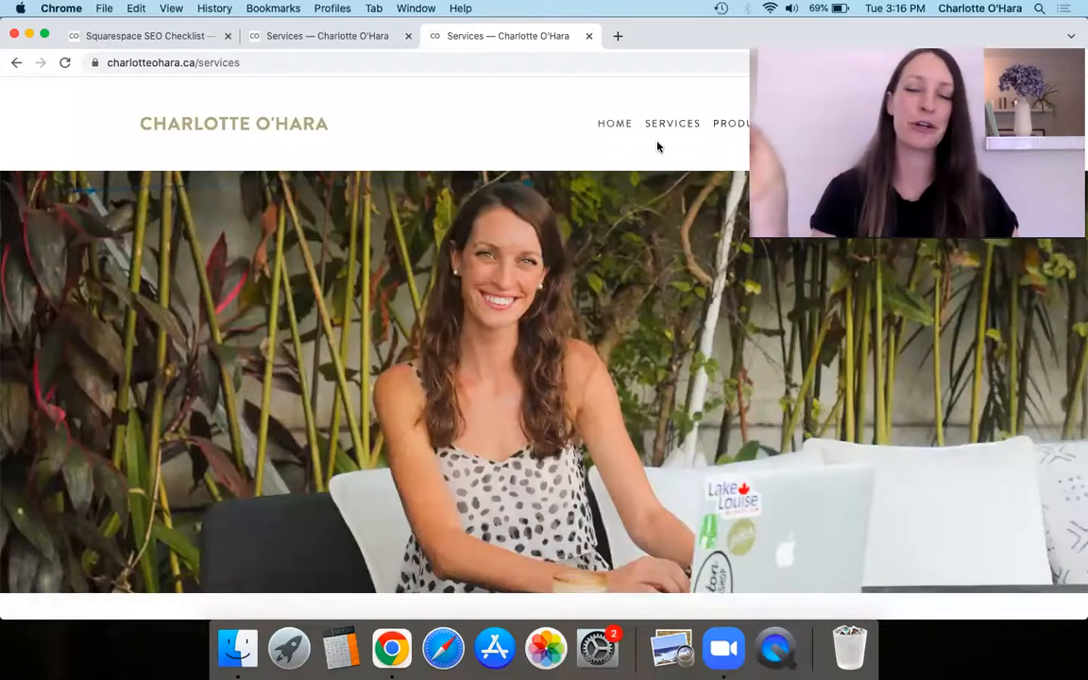
{"action": "left_click", "coordinate": [304, 38]}
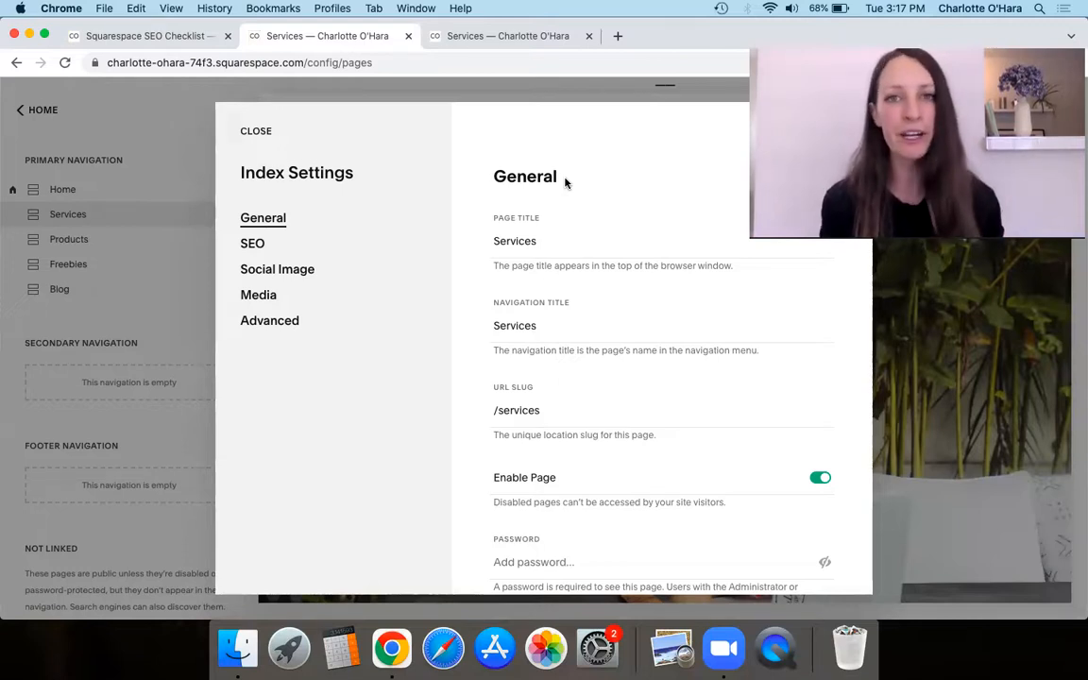
{"action": "left_click", "coordinate": [484, 38]}
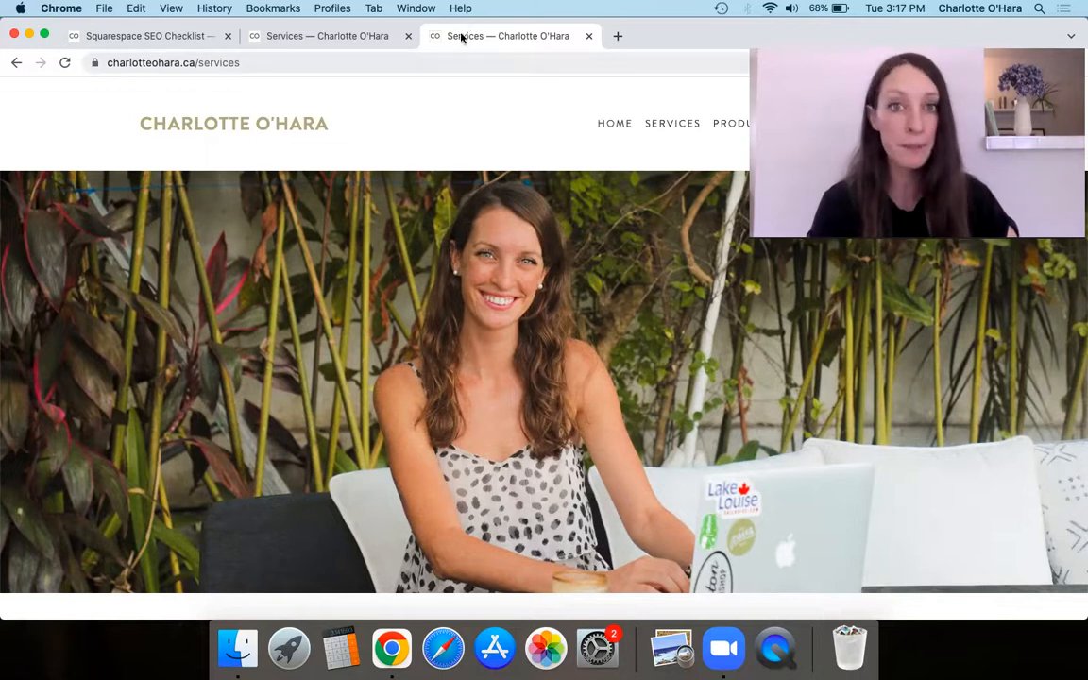
{"action": "left_click", "coordinate": [326, 37]}
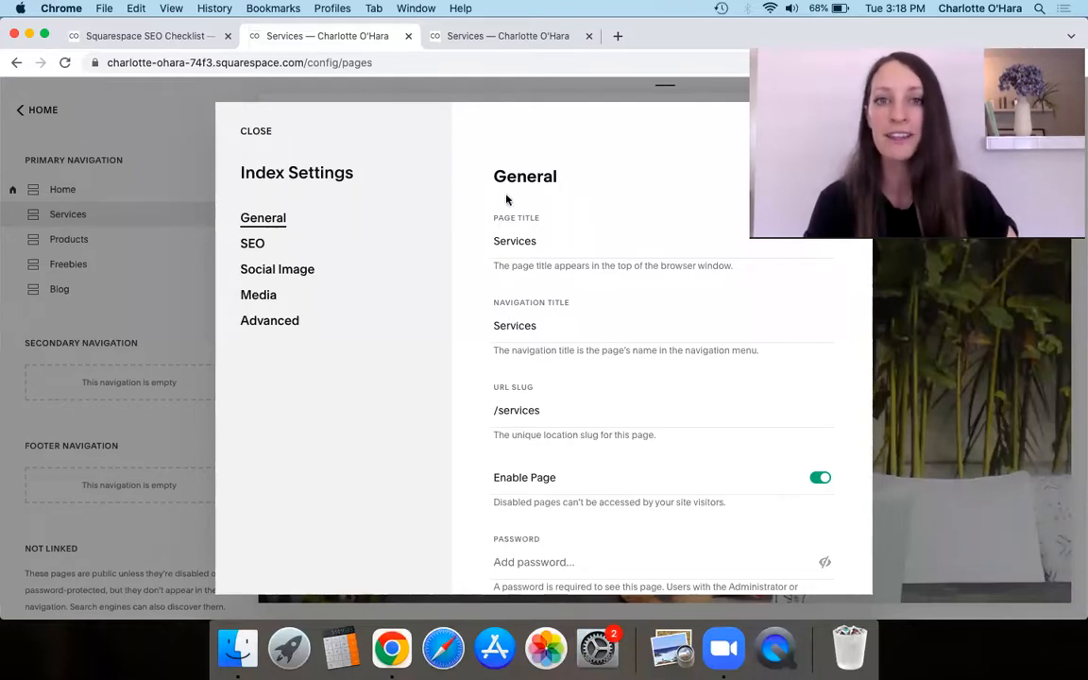
{"action": "left_click", "coordinate": [477, 36]}
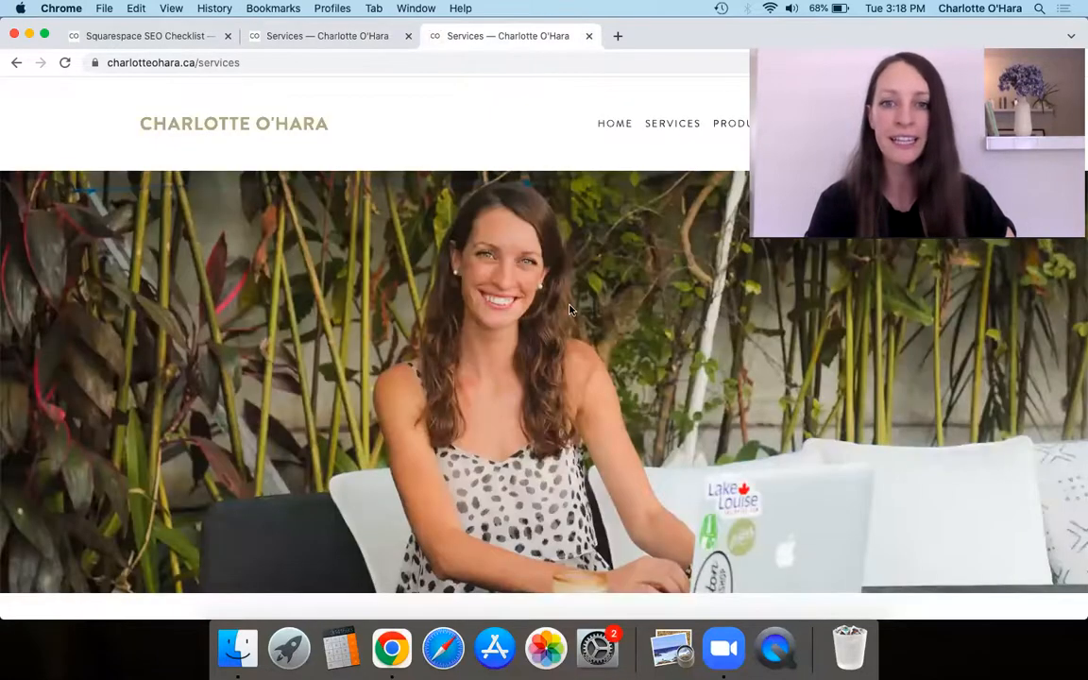
Step: Examine the main heading below the banner image on the live services page by highlighting its text
{"action": "scroll", "coordinate": [569, 309], "scroll_direction": "down", "scroll_amount": 5}
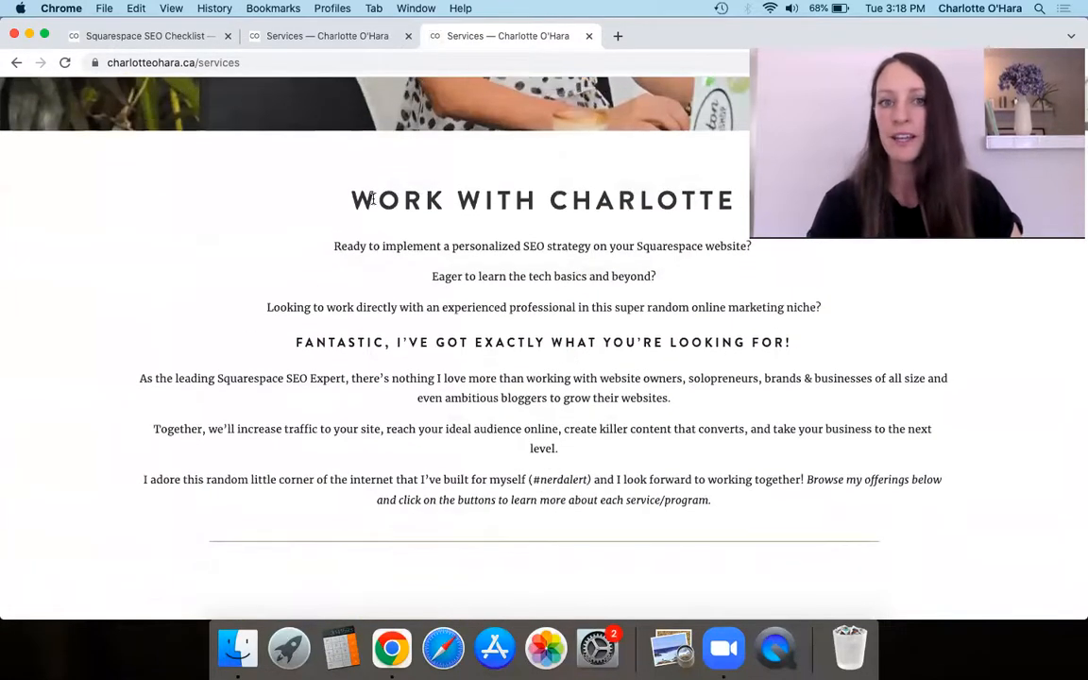
{"action": "left_click_drag", "start_coordinate": [373, 200], "coordinate": [625, 199]}
{"action": "triple_click", "coordinate": [564, 192]}
{"action": "left_click", "coordinate": [535, 199]}
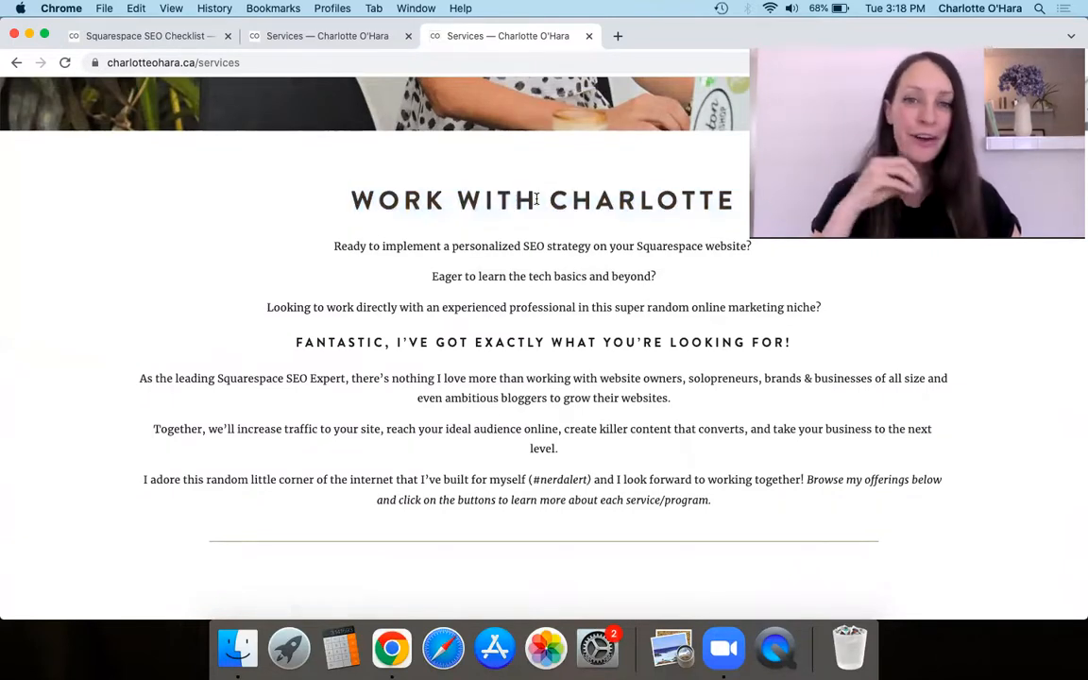
{"action": "triple_click", "coordinate": [491, 199]}
{"action": "triple_click", "coordinate": [564, 202]}
{"action": "double_click", "coordinate": [496, 199]}
{"action": "double_click", "coordinate": [563, 202]}
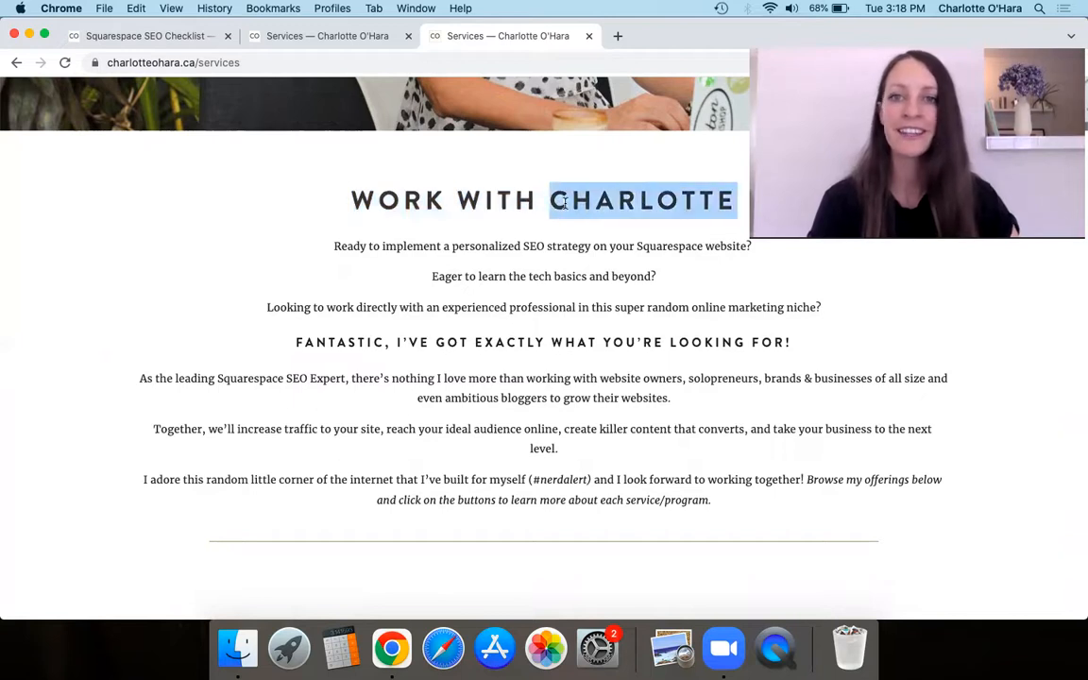
{"action": "triple_click", "coordinate": [564, 202]}
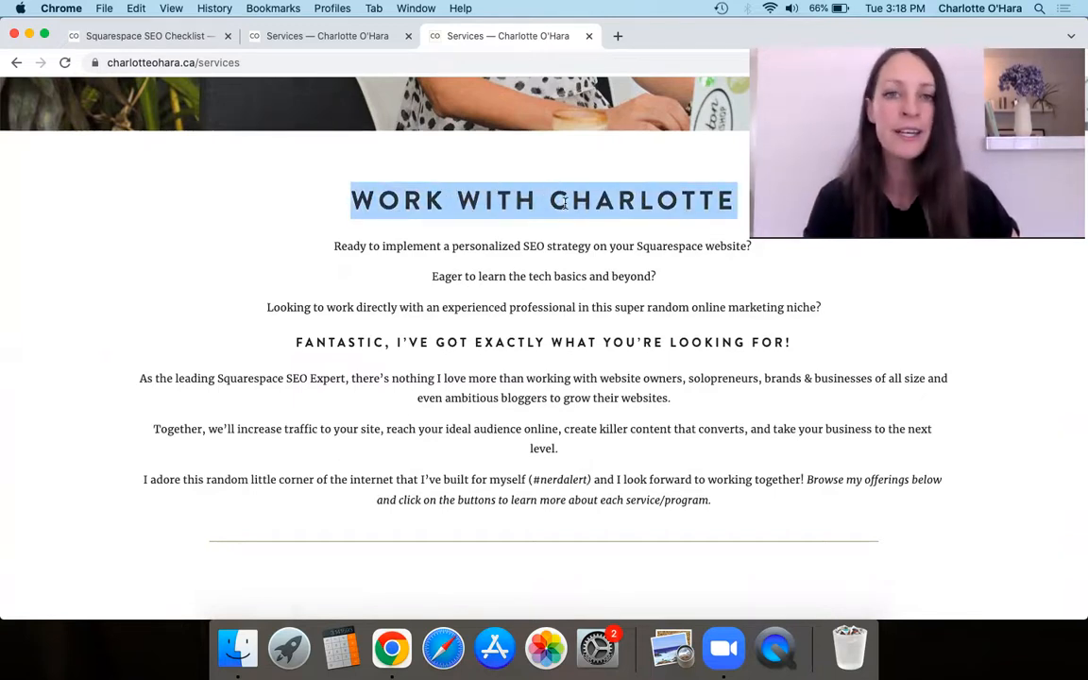
{"action": "left_click", "coordinate": [564, 202]}
{"action": "scroll", "coordinate": [508, 181], "scroll_direction": "up", "scroll_amount": 10}
Step: Compare the page title and navigation title in the services index settings with the live page's heading, and highlight the page title
{"action": "left_click", "coordinate": [320, 36]}
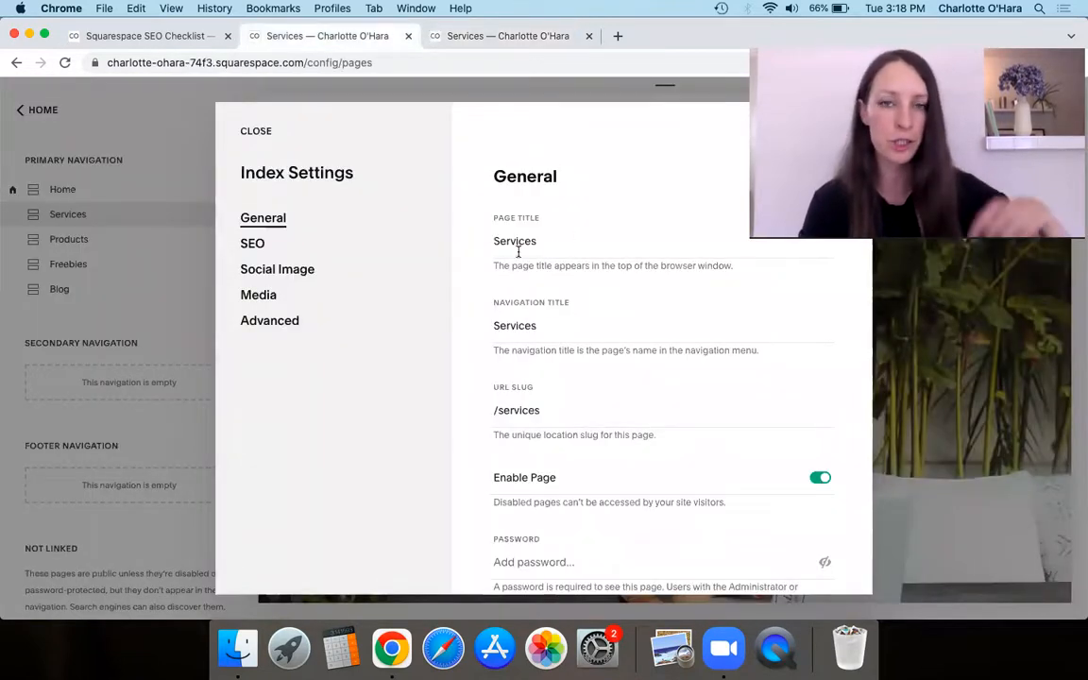
{"action": "left_click", "coordinate": [493, 35]}
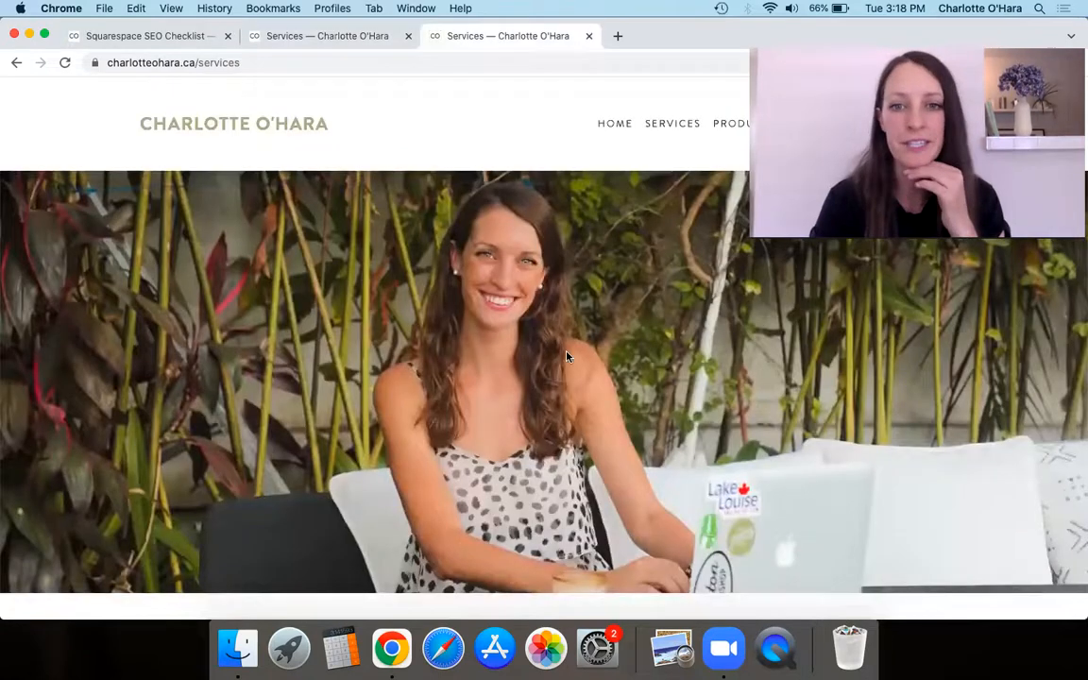
{"action": "scroll", "coordinate": [509, 316], "scroll_direction": "down", "scroll_amount": 5}
{"action": "left_click", "coordinate": [305, 38]}
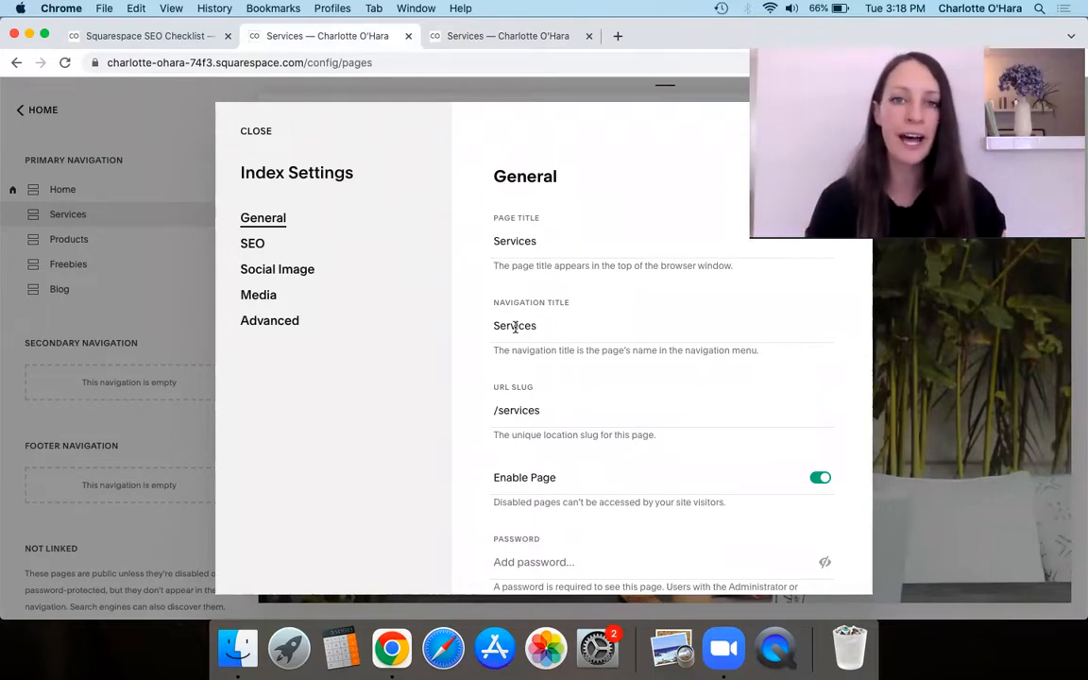
{"action": "left_click", "coordinate": [481, 36]}
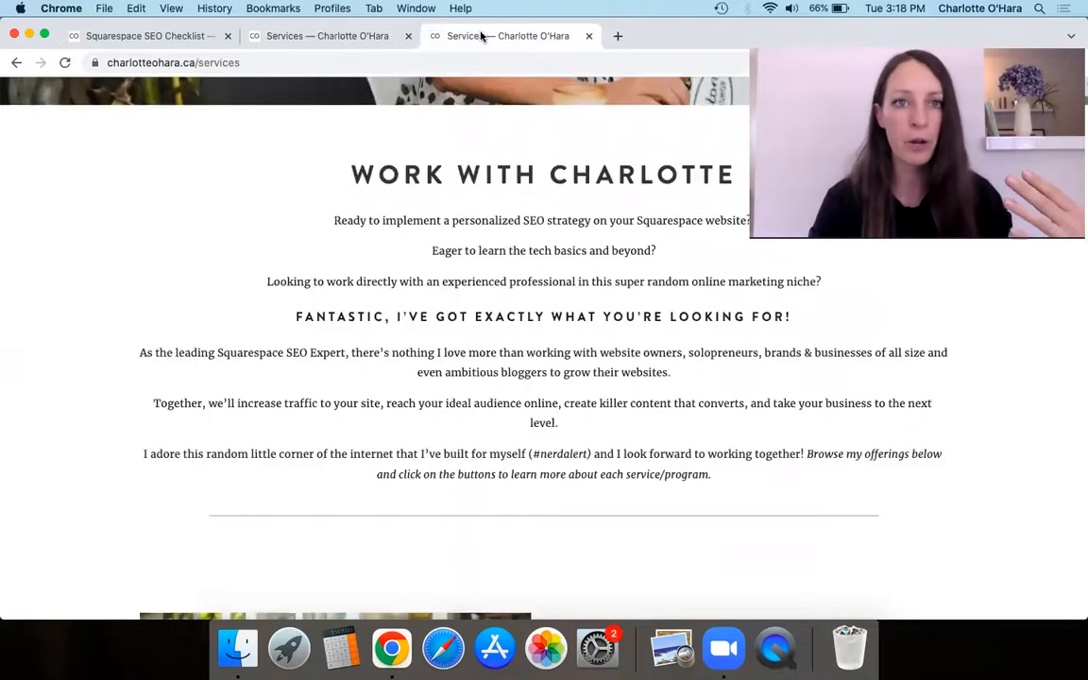
{"action": "left_click", "coordinate": [303, 38]}
{"action": "left_click", "coordinate": [494, 44]}
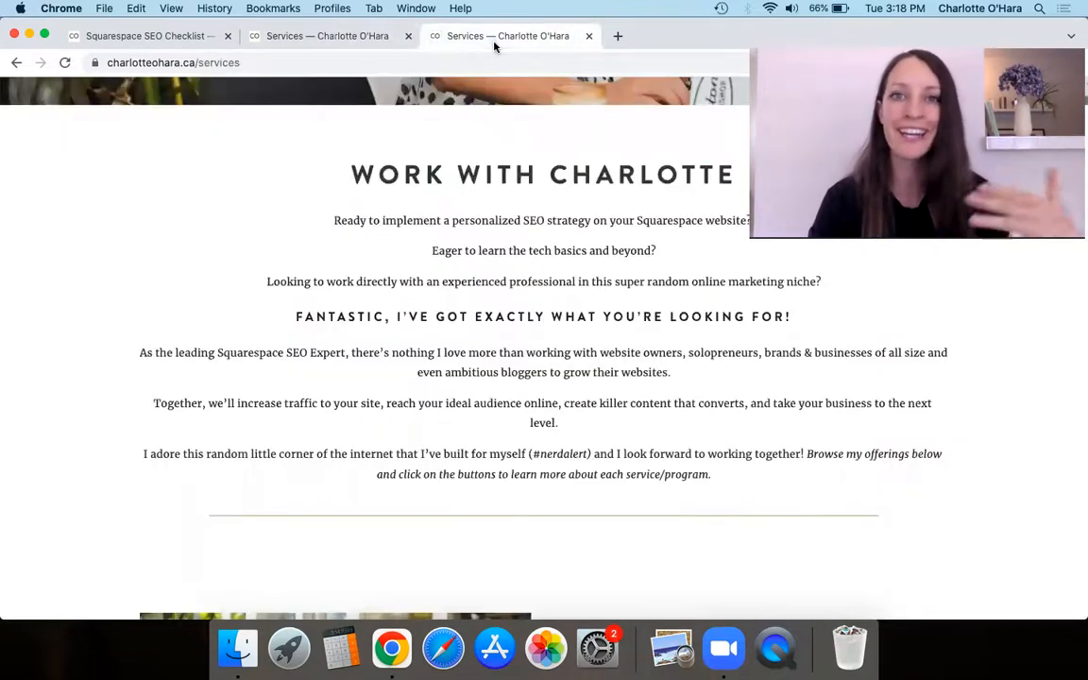
{"action": "scroll", "coordinate": [508, 299], "scroll_direction": "up", "scroll_amount": 5}
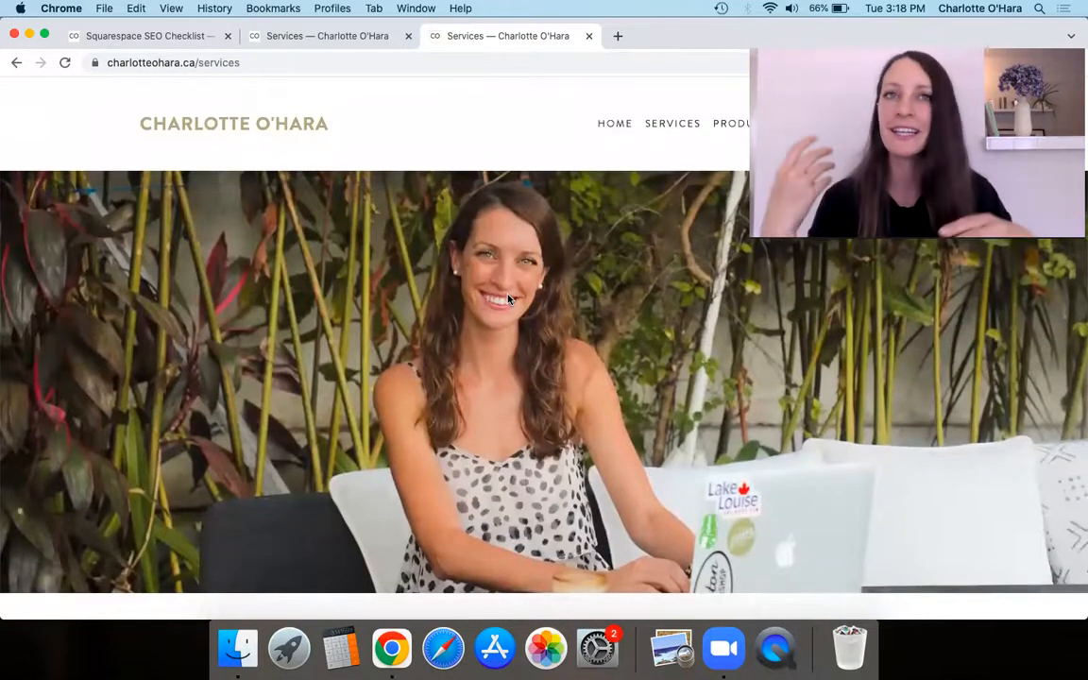
{"action": "left_click", "coordinate": [310, 38]}
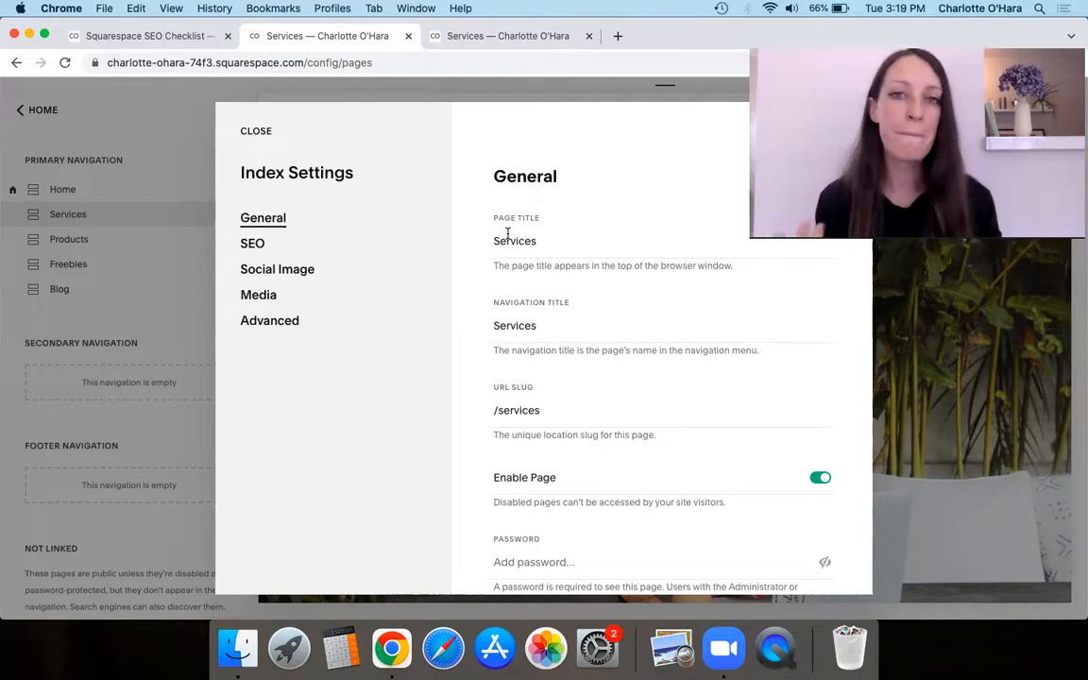
{"action": "double_click", "coordinate": [539, 240]}
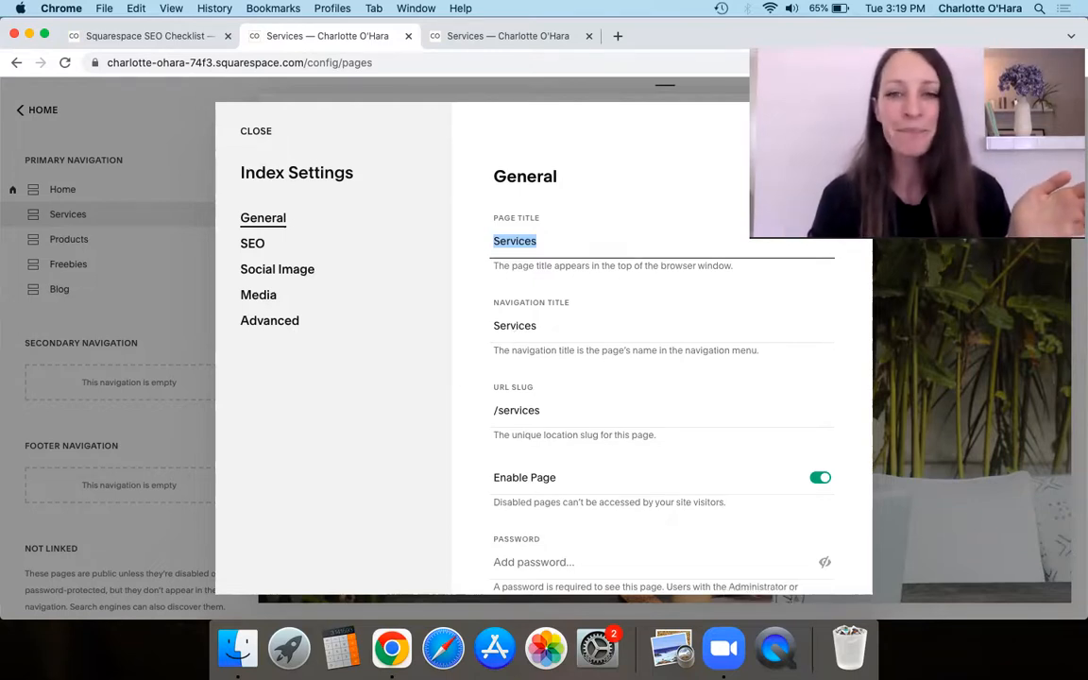
{"action": "left_click", "coordinate": [547, 240]}
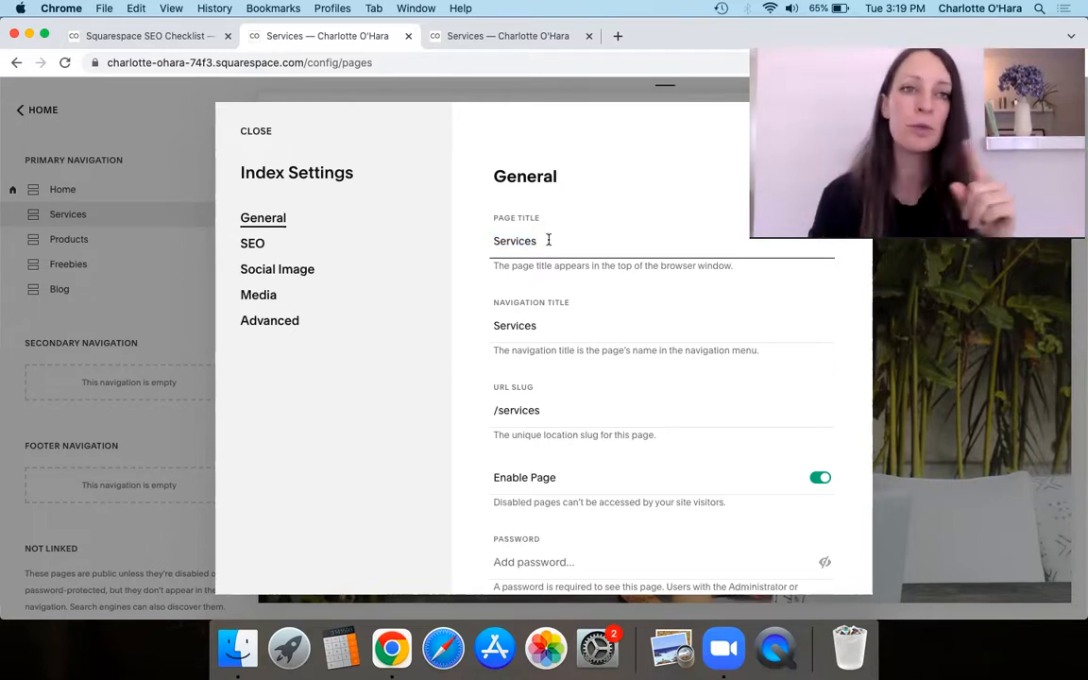